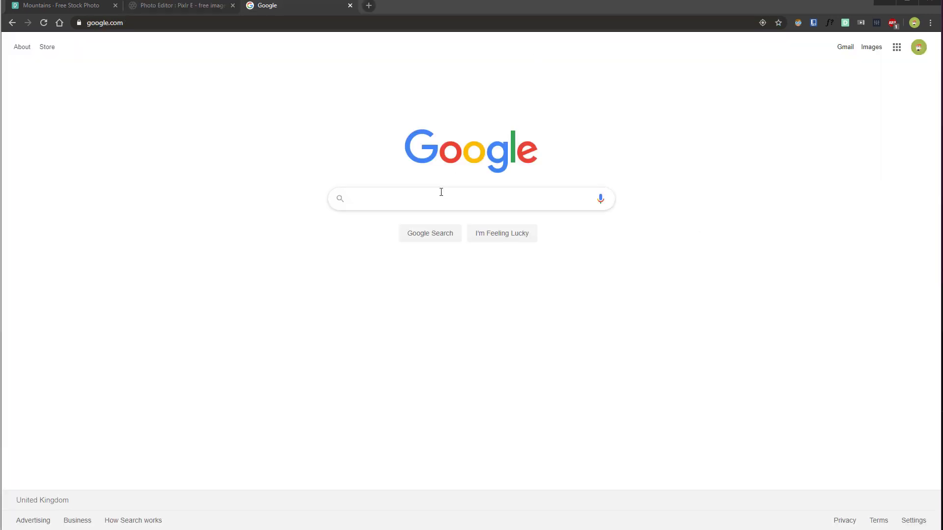
Search Google for "futura bold" and download the Futura Bold font ZIP from FontsGeek
left_click(396, 199)
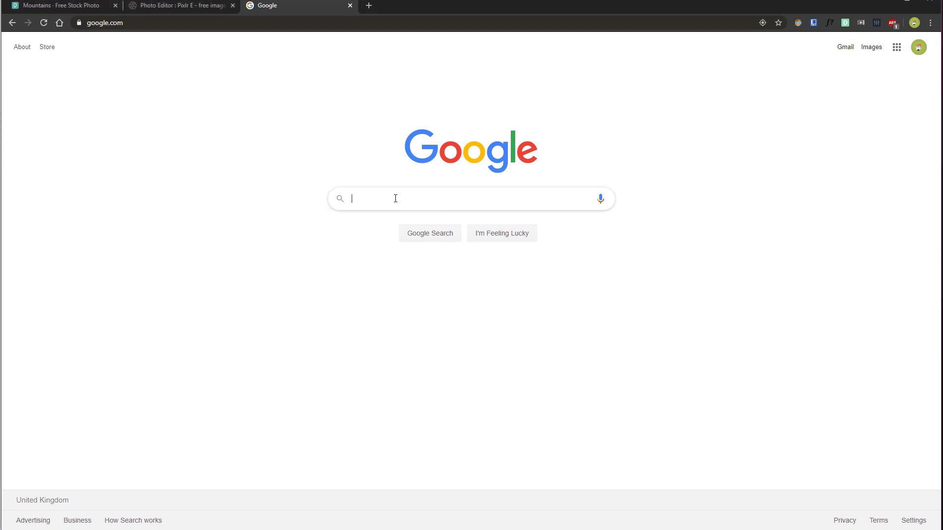
type("fu")
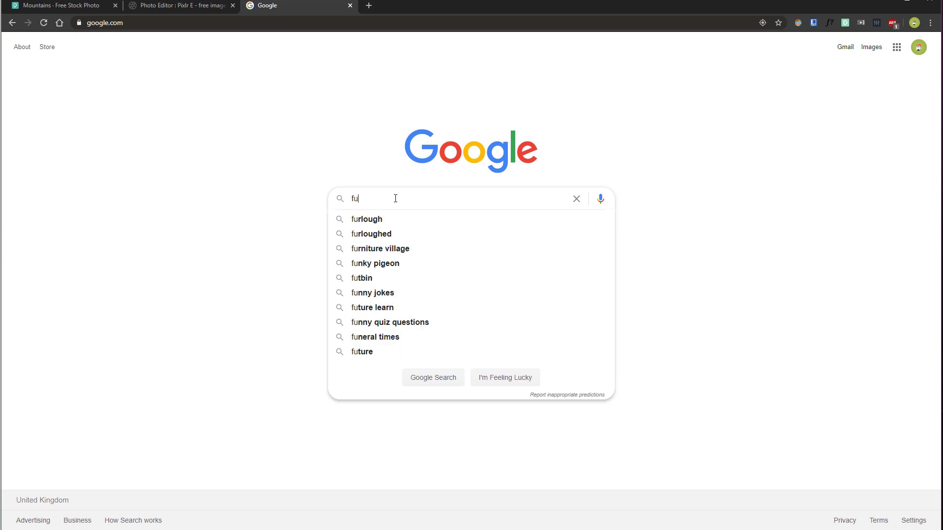
type("tura bold")
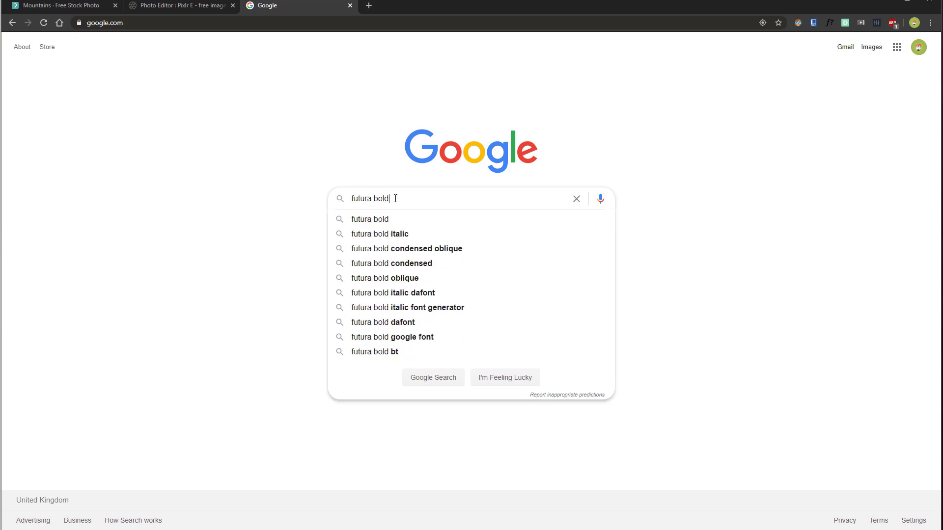
key("Return")
left_click(170, 143)
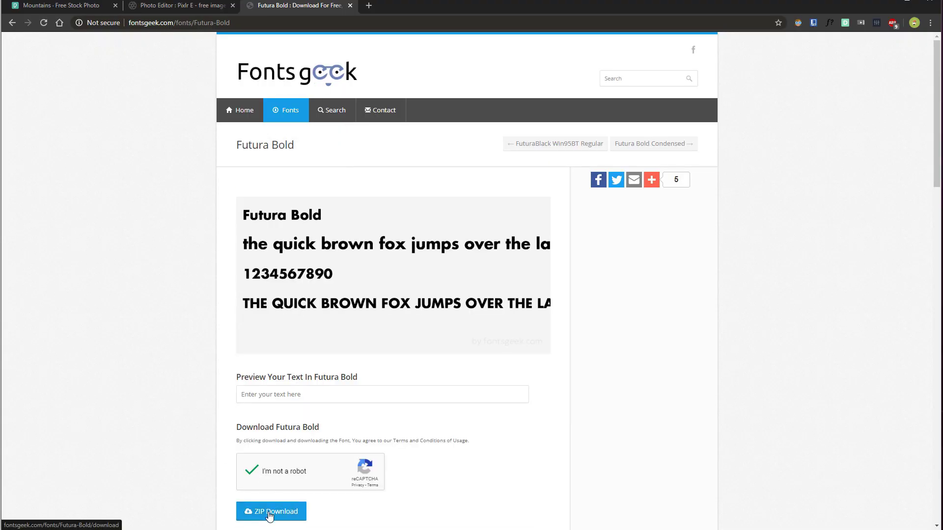
left_click(270, 512)
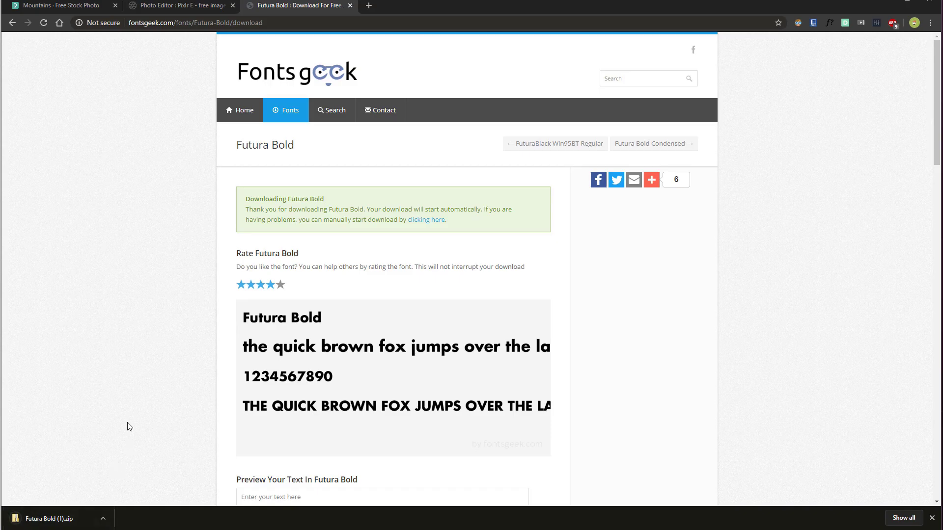
Search Google for "ultra bold fonts" and look through FontSpace's Ultra Bold fonts as alternatives, closing the page when done
left_click(12, 23)
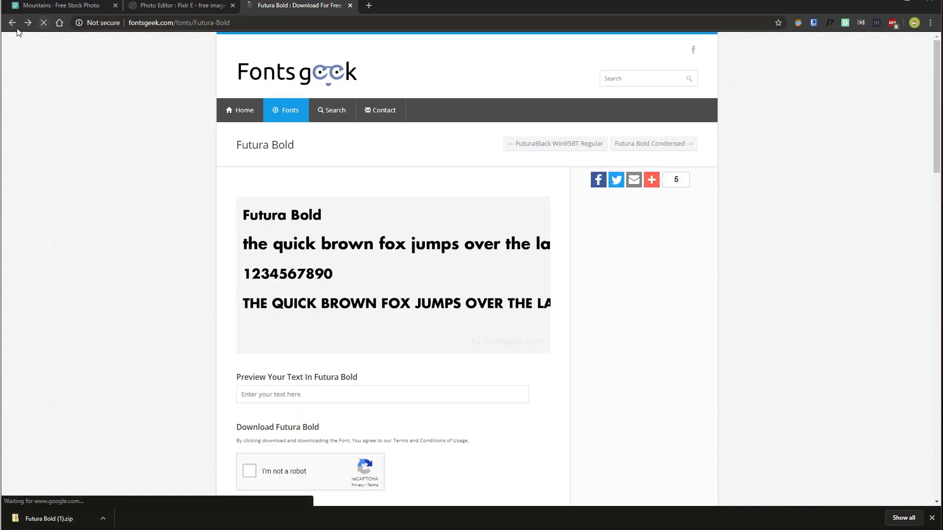
left_click(12, 22)
type("ultra bold fonts")
key("Return")
scroll(157, 293, "down", 4)
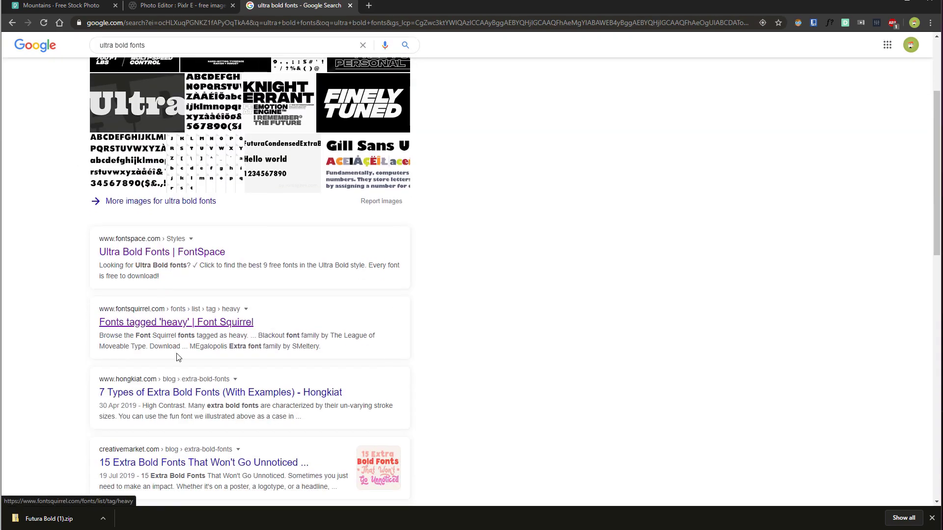
left_click(167, 252)
scroll(443, 241, "down", 5)
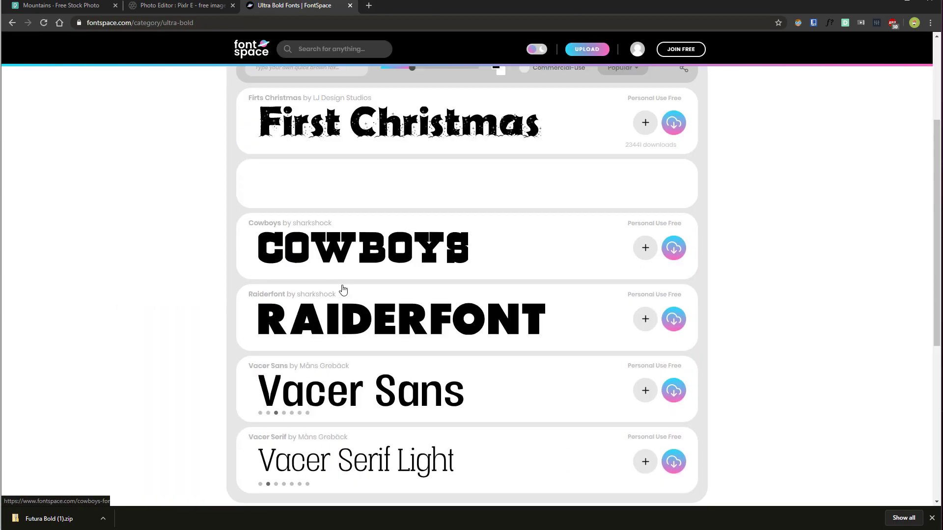
scroll(391, 265, "up", 3)
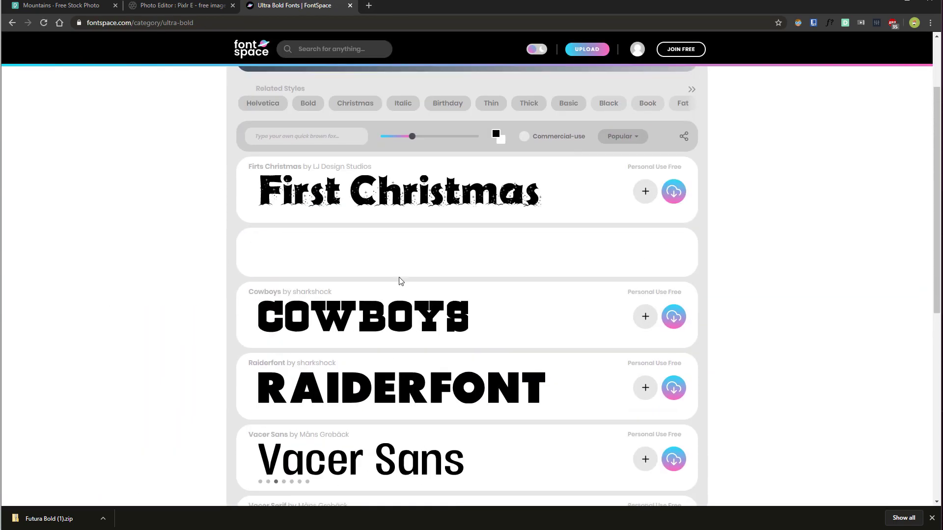
scroll(399, 259, "down", 1)
left_click(350, 5)
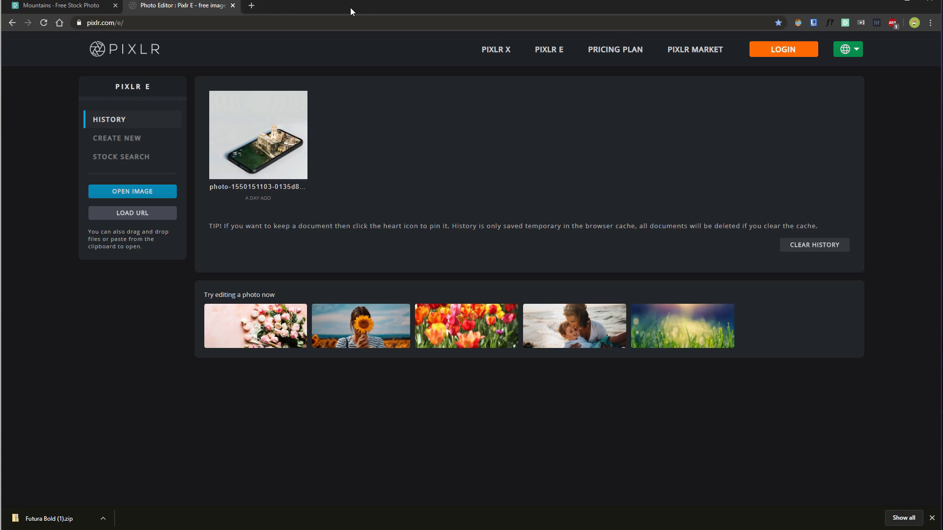
Extract the downloaded Futura Bold (1) archive into its own folder in Downloads
left_click(54, 520)
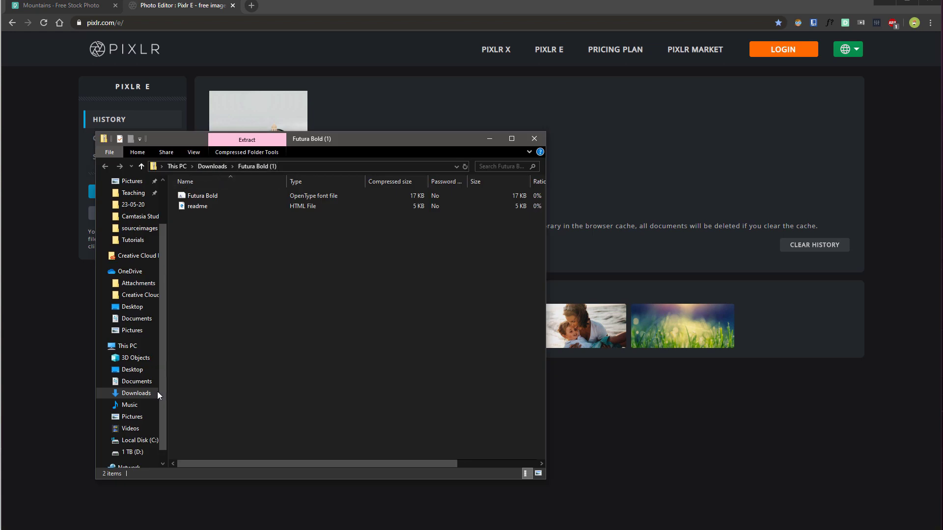
left_click(134, 395)
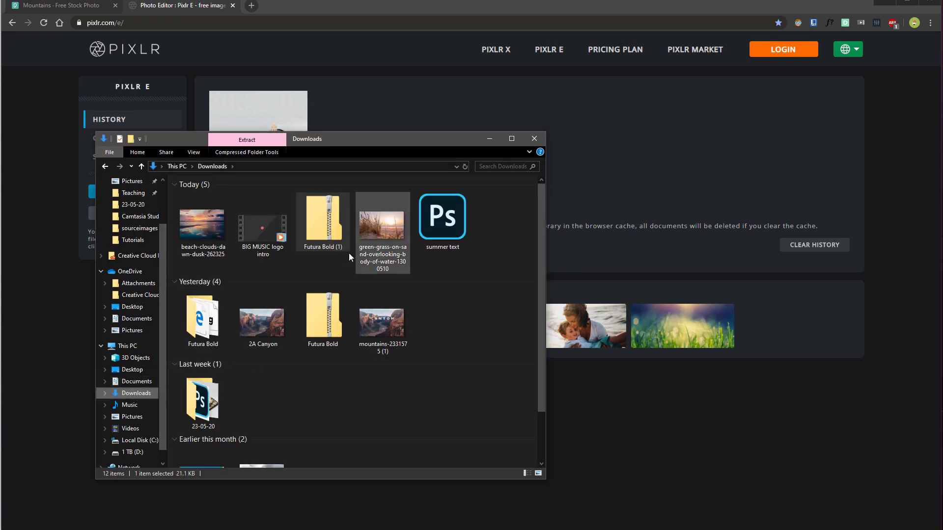
right_click(325, 217)
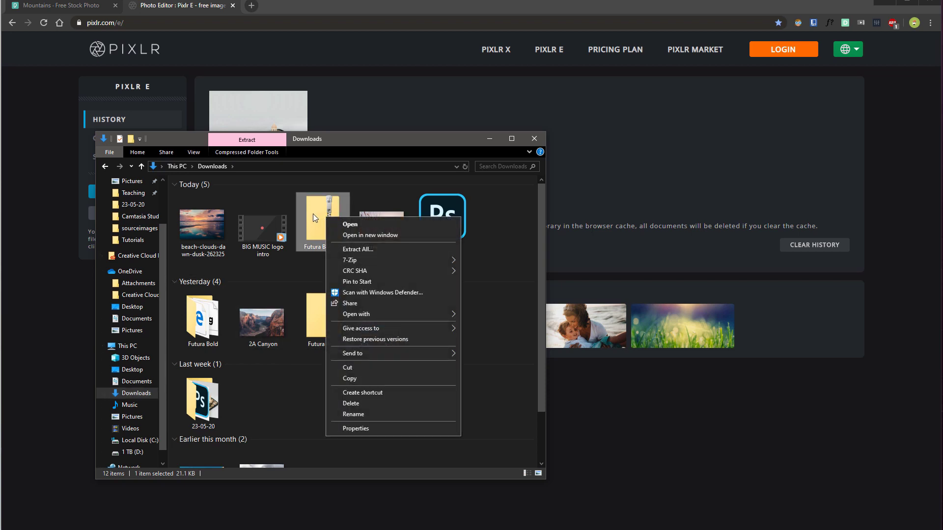
left_click(364, 247)
left_click_drag(865, 101, 583, 122)
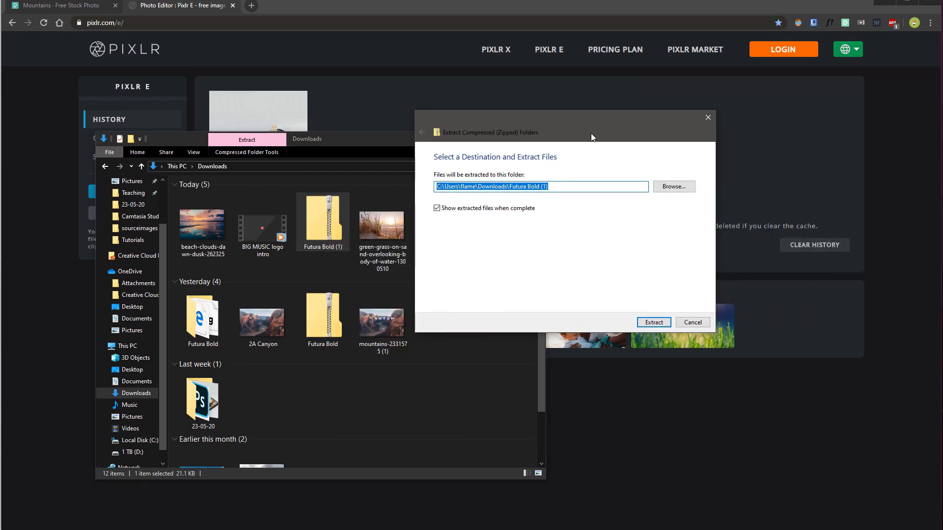
left_click(649, 320)
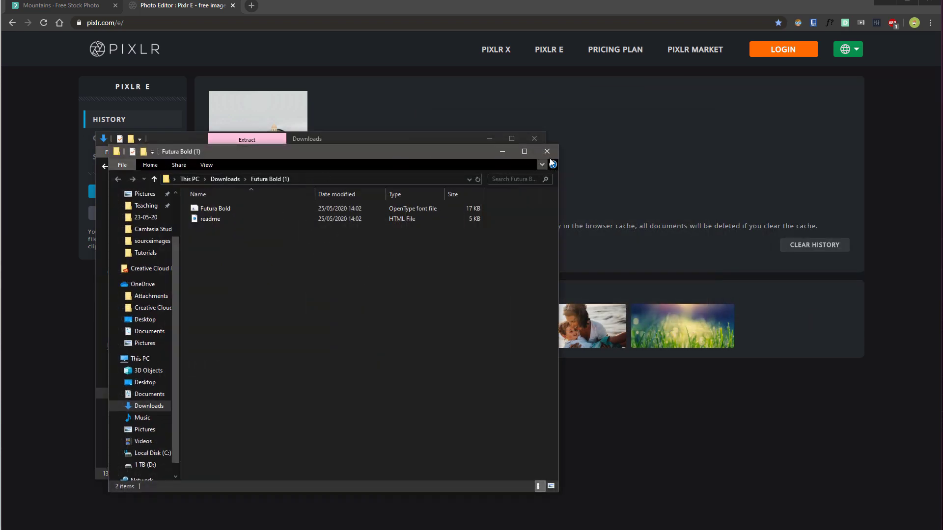
left_click(552, 156)
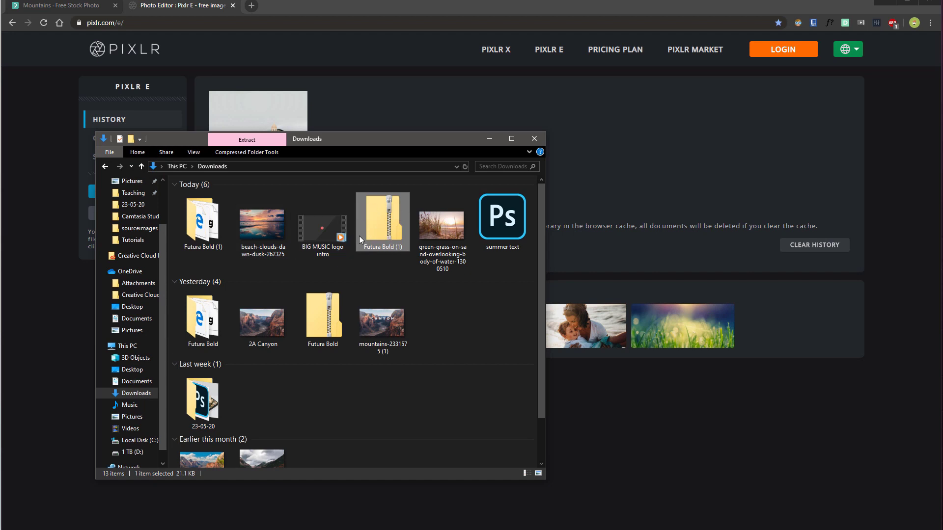
Install the Futura Bold OpenType font from the extracted folder and close the font preview and folder windows
double_click(203, 222)
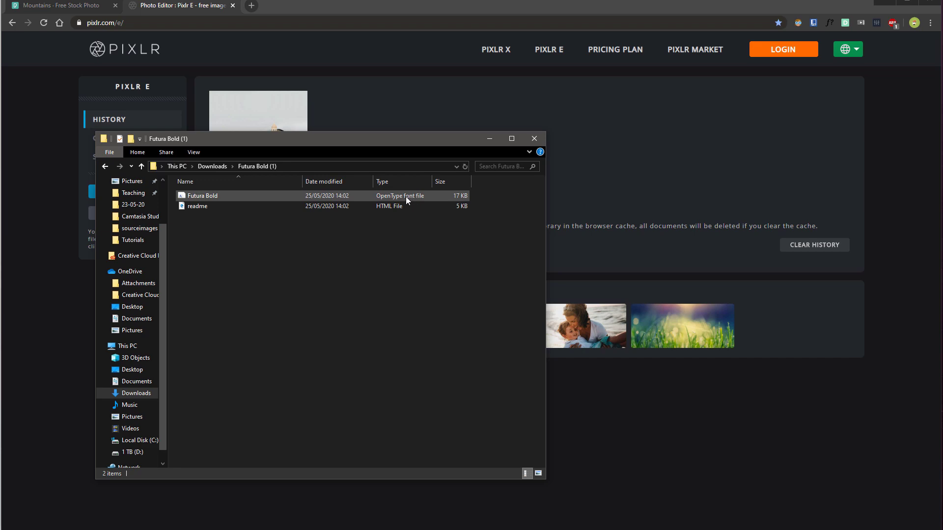
double_click(291, 194)
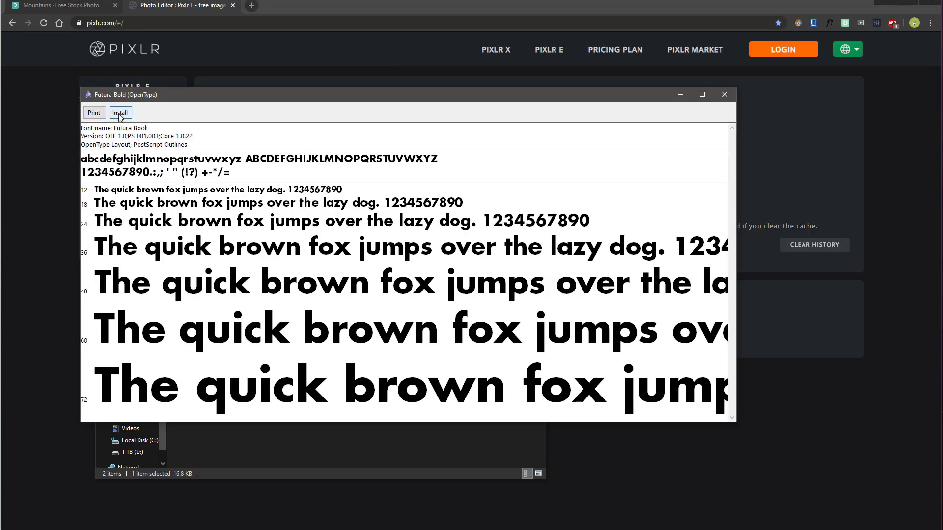
left_click(119, 113)
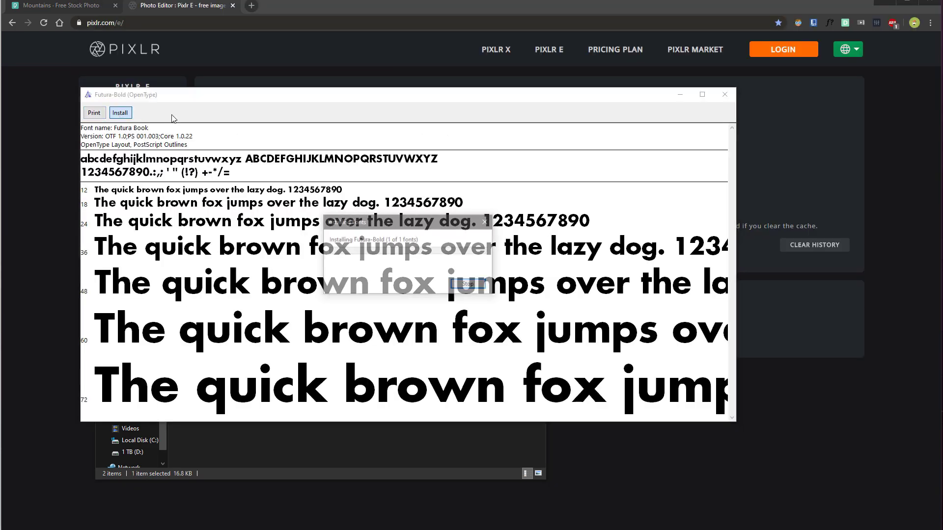
key("alt+F4")
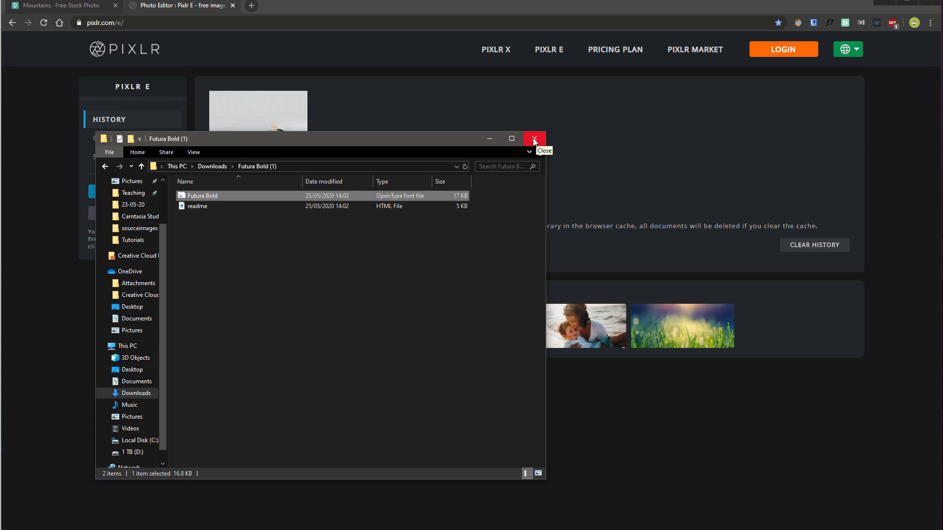
left_click(536, 138)
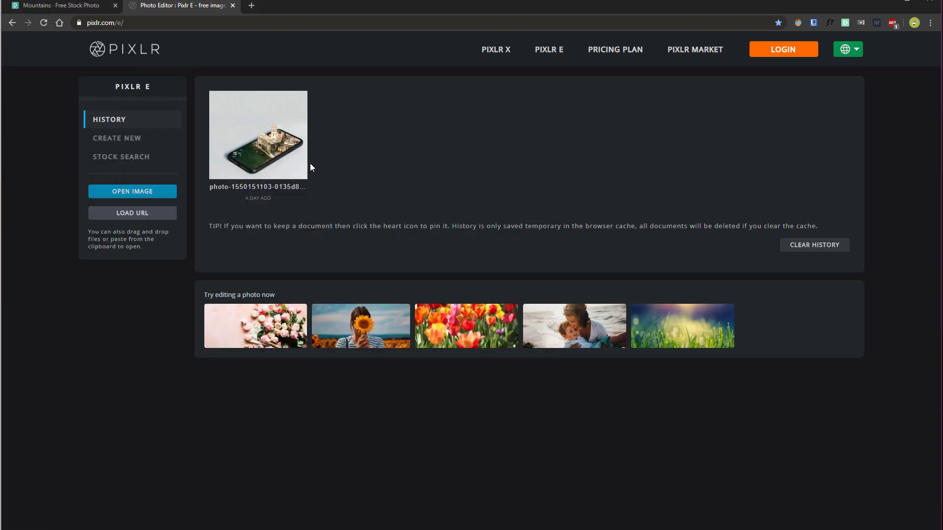
Close the Mountains stock photo page and open pexels.com in a new browser tab
mouse_move(233, 106)
left_click(115, 5)
left_click(129, 6)
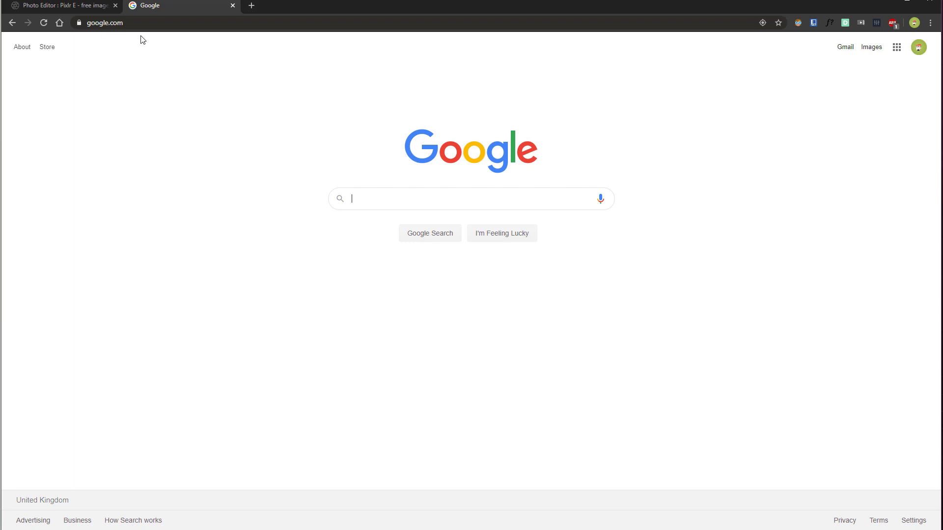
left_click(140, 26)
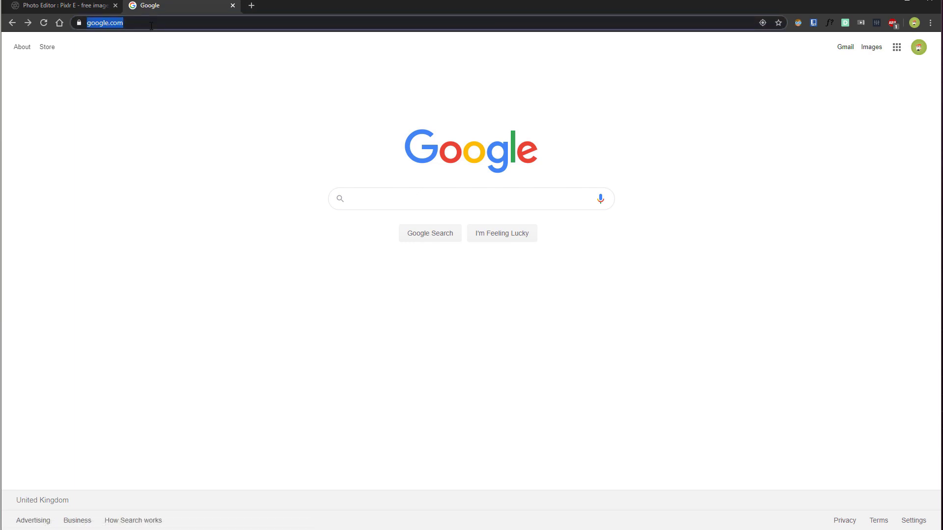
type("pexels")
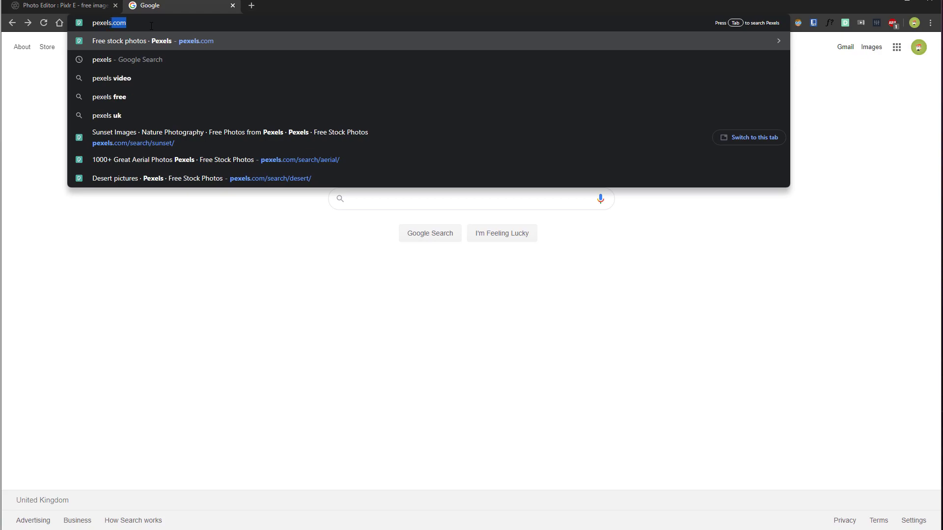
key("Return")
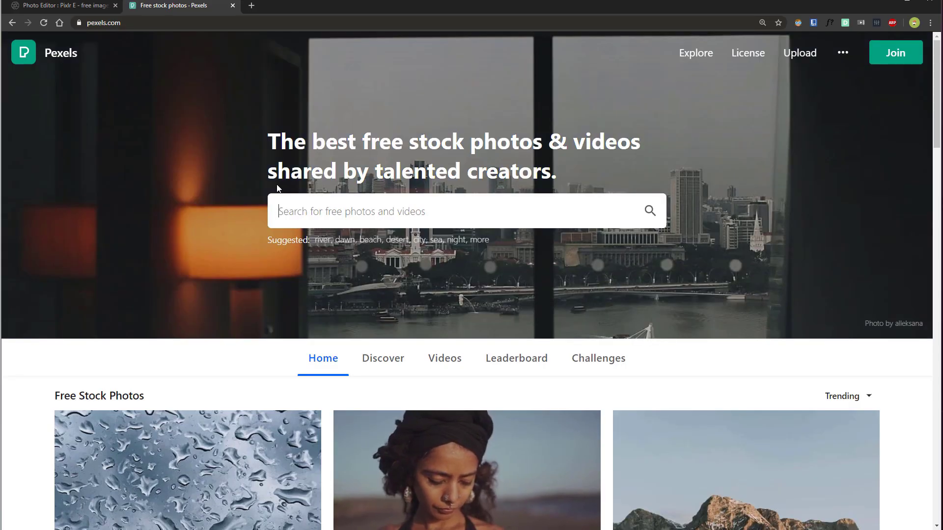
Browse the trending free stock photos on the Pexels home page for a suitable background image
scroll(227, 177, "down", 6)
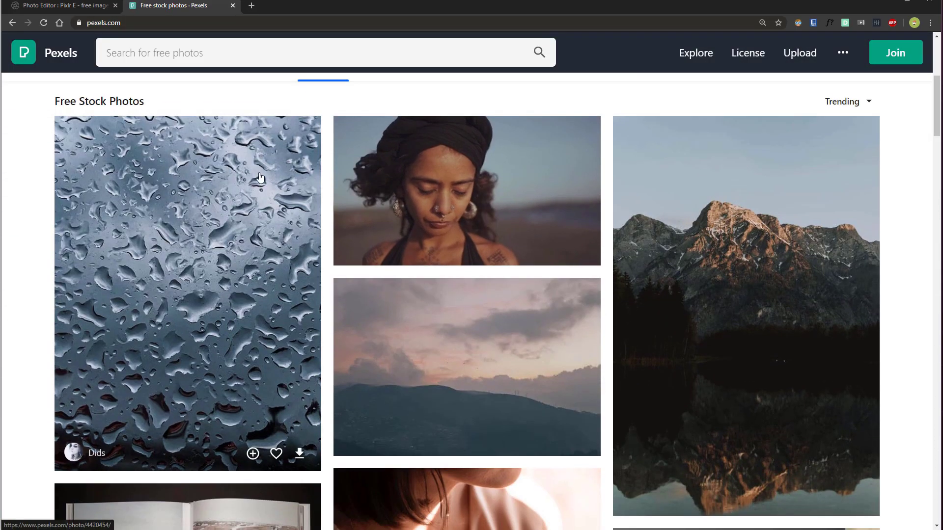
scroll(741, 261, "down", 8)
scroll(711, 231, "up", 9)
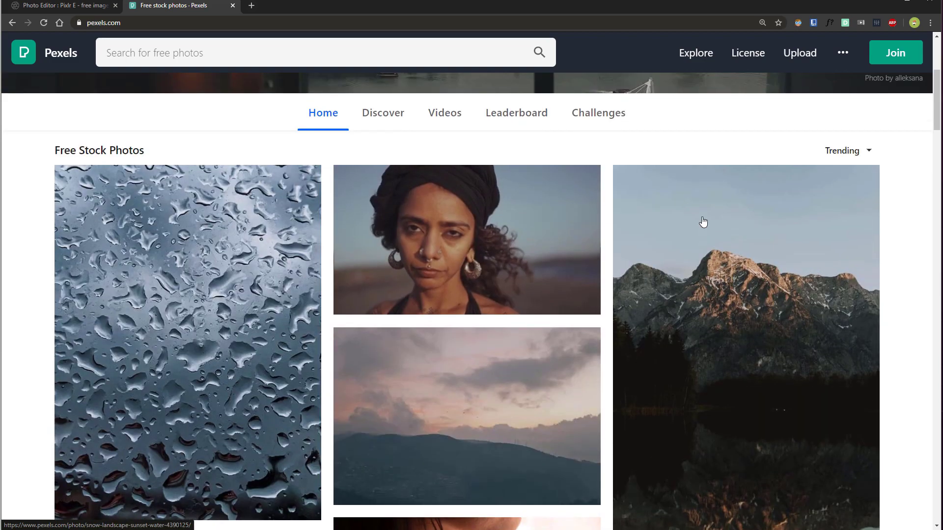
scroll(704, 222, "up", 5)
scroll(425, 273, "down", 6)
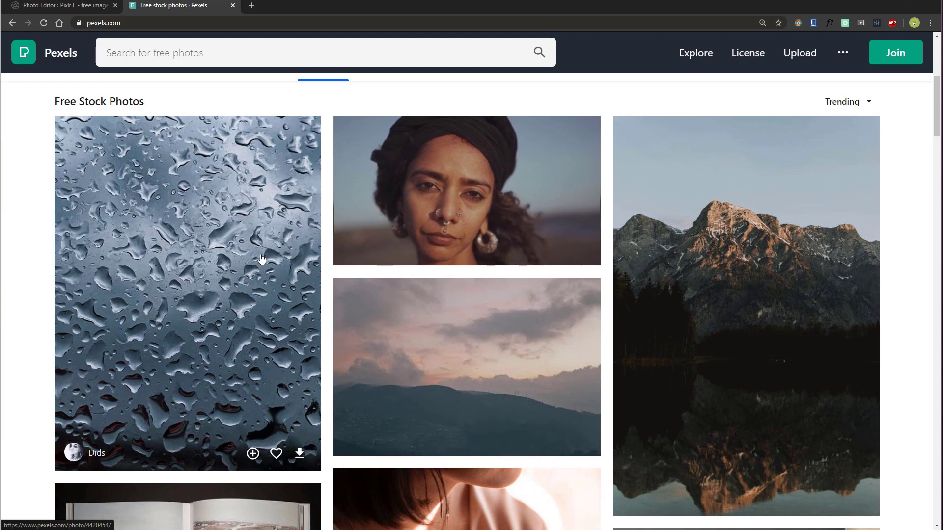
scroll(262, 259, "down", 3)
scroll(236, 349, "down", 1)
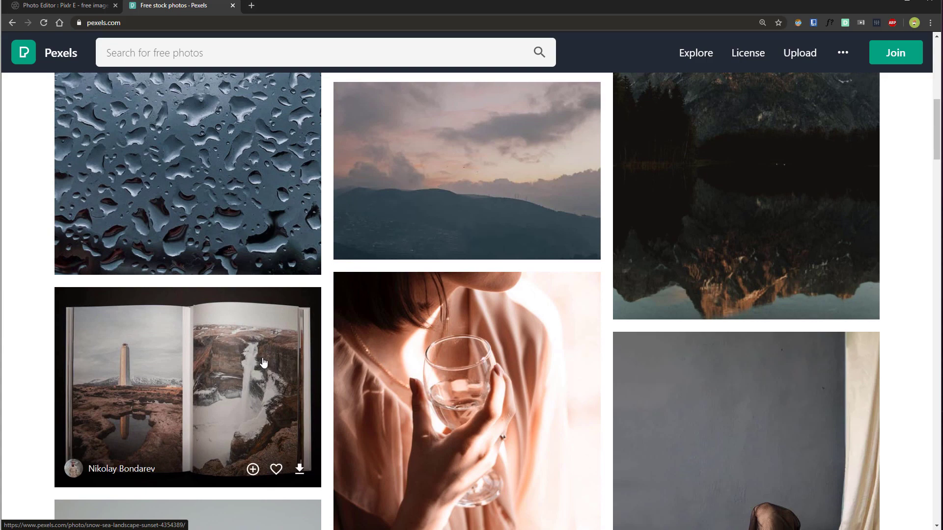
scroll(757, 249, "up", 4)
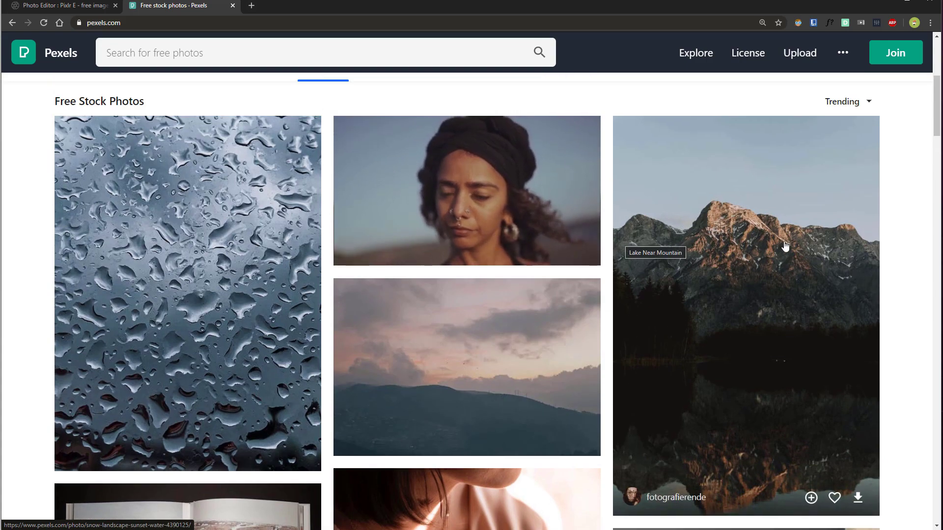
scroll(778, 301, "down", 12)
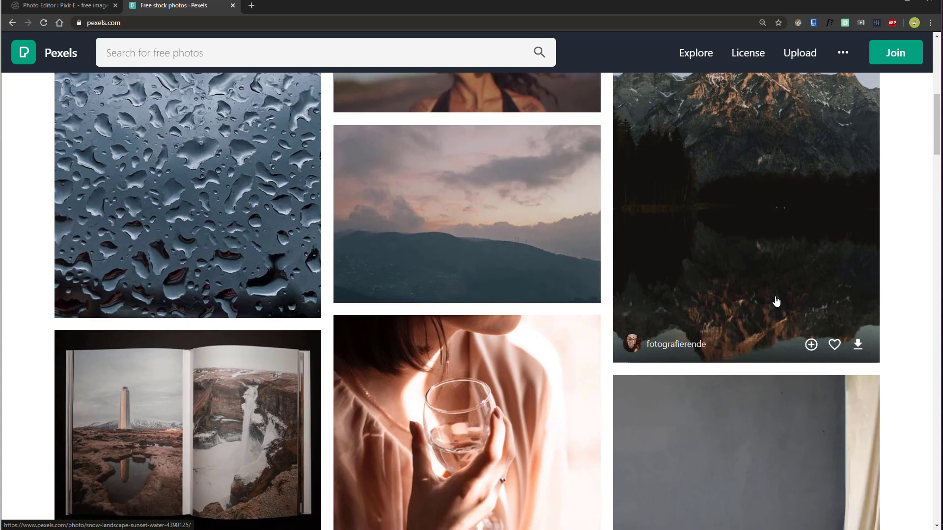
scroll(610, 225, "up", 15)
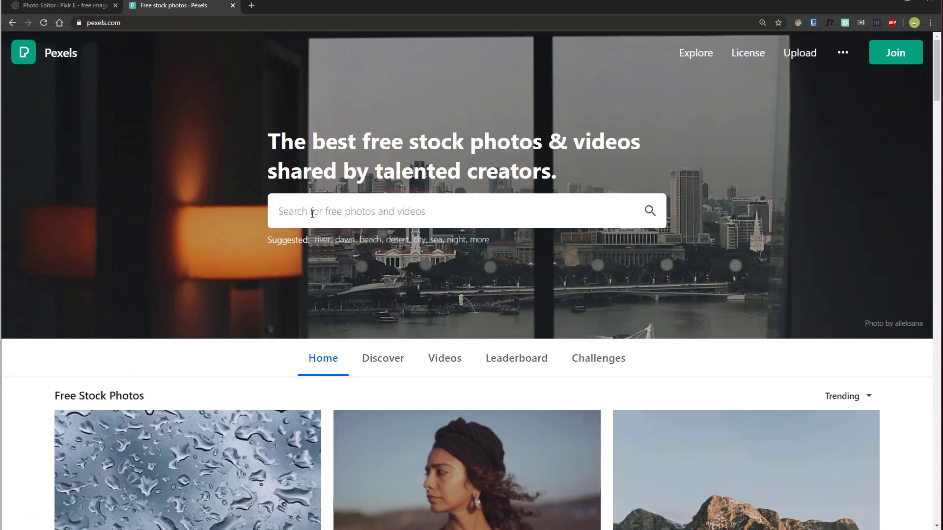
Search Pexels for "beach grass" and open the photo of green grass on sand with the sun low over the sea
left_click(313, 212)
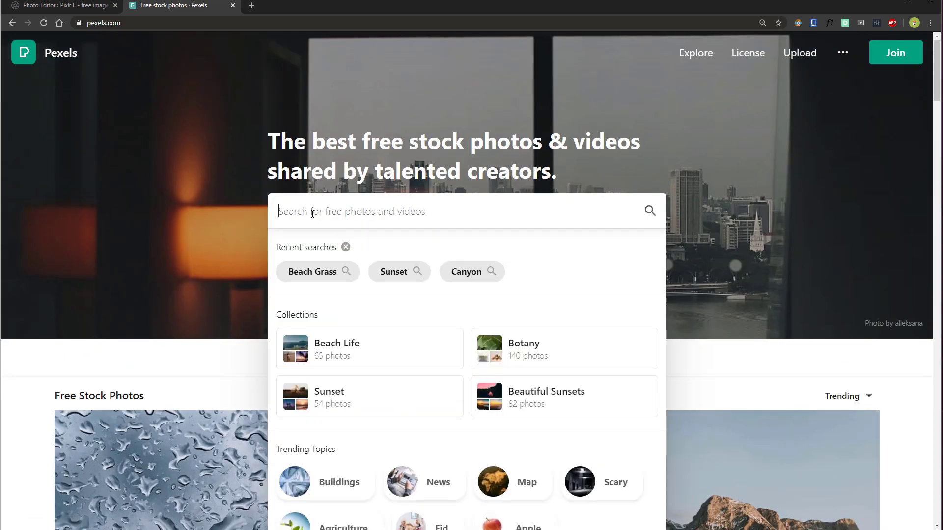
type("bea")
left_click(312, 328)
scroll(493, 269, "down", 1)
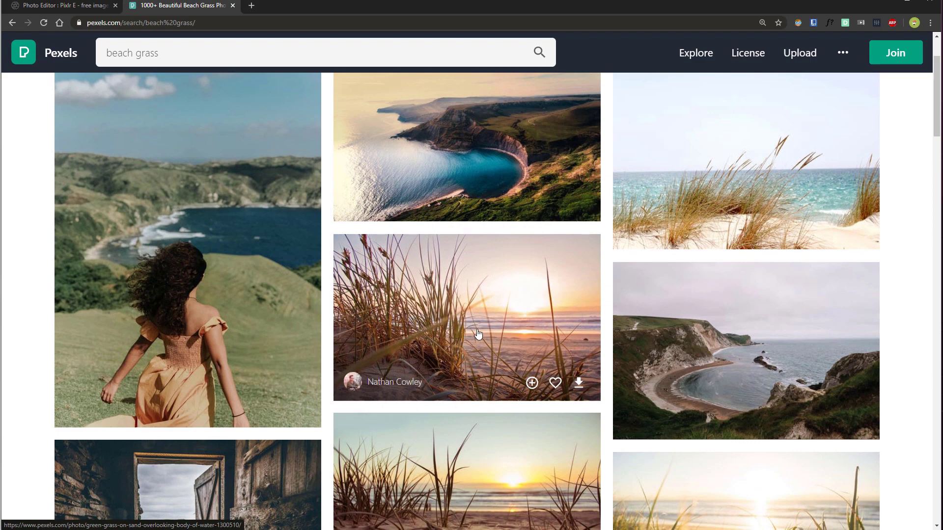
left_click(445, 319)
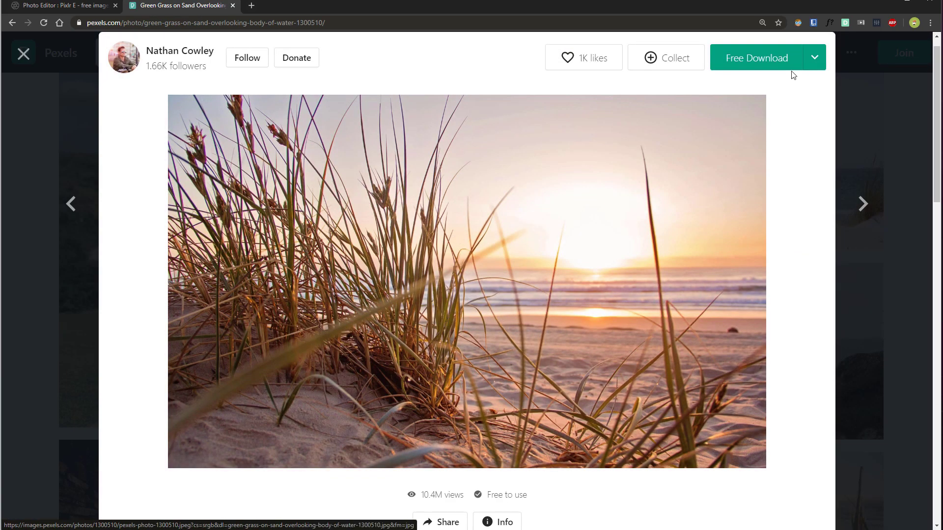
Download the beach grass photo in its Original size (5184 x 3240) and show the file in its folder
left_click(815, 58)
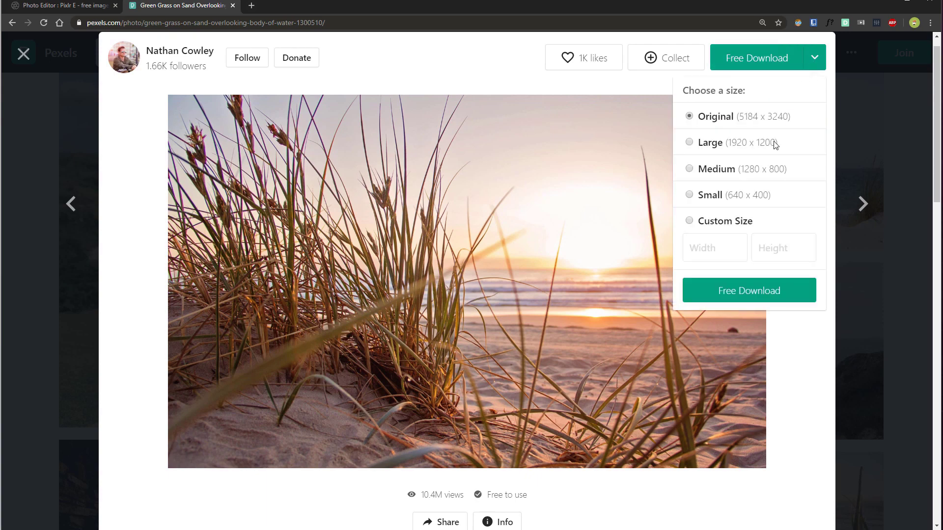
left_click(753, 298)
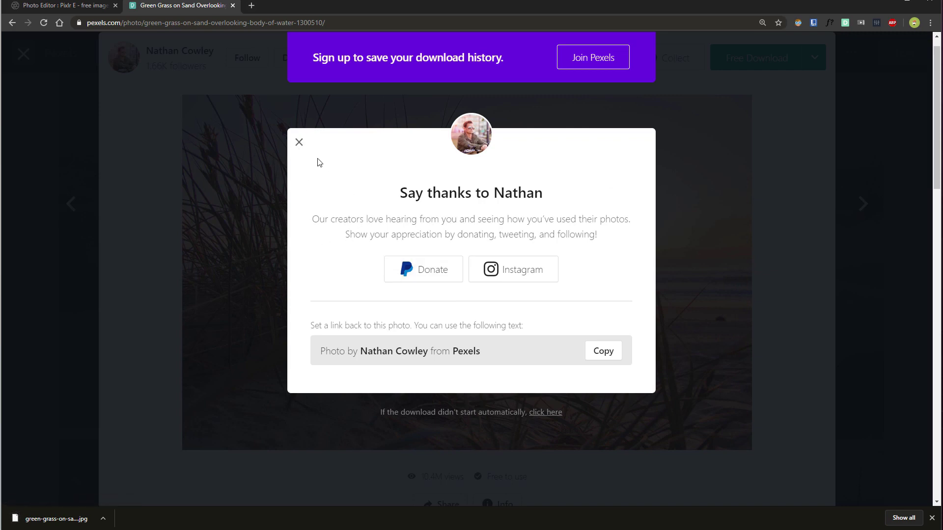
left_click(103, 520)
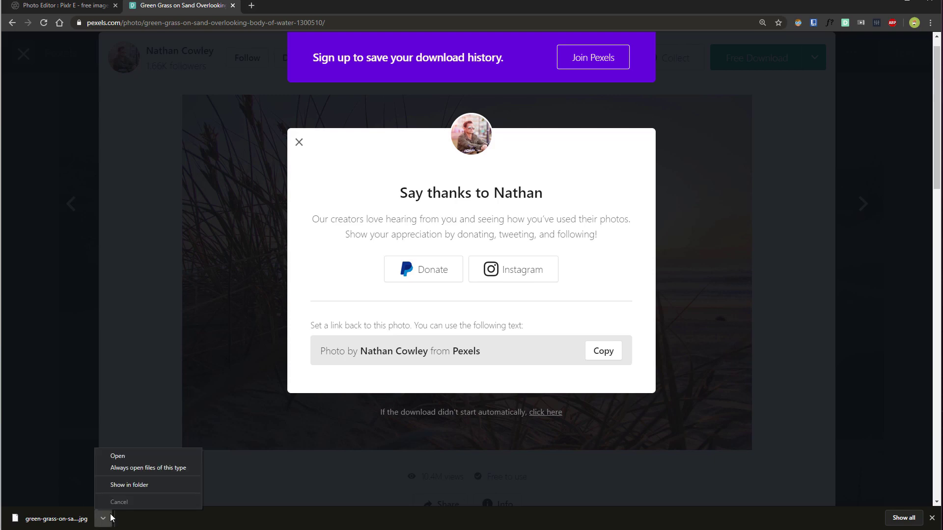
left_click(127, 485)
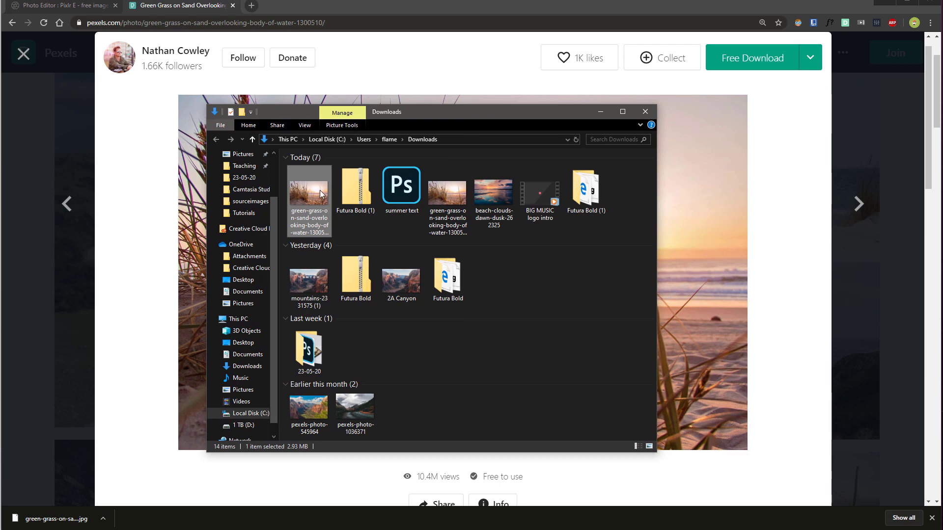
Close the Pexels page and create a new Web 1440p image (2560 x 1440) with a transparent background in Pixlr E
left_click(28, 195)
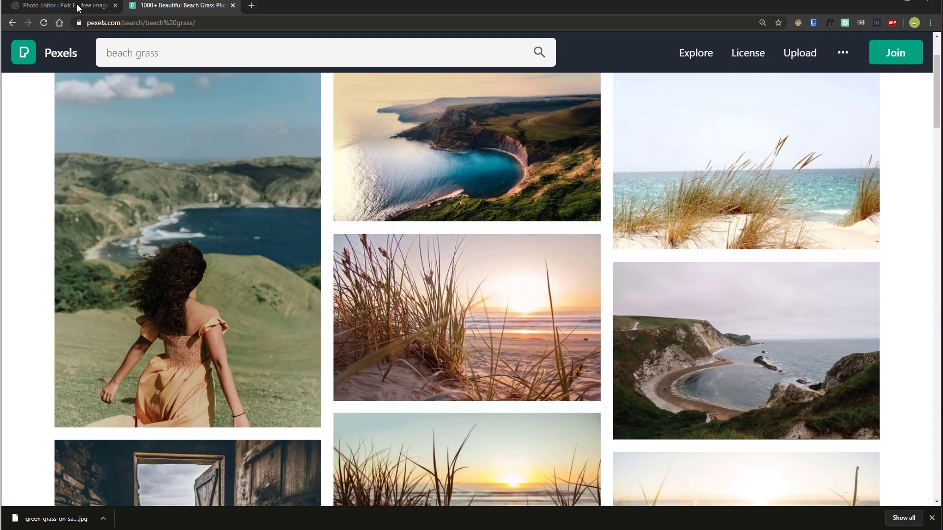
left_click(233, 6)
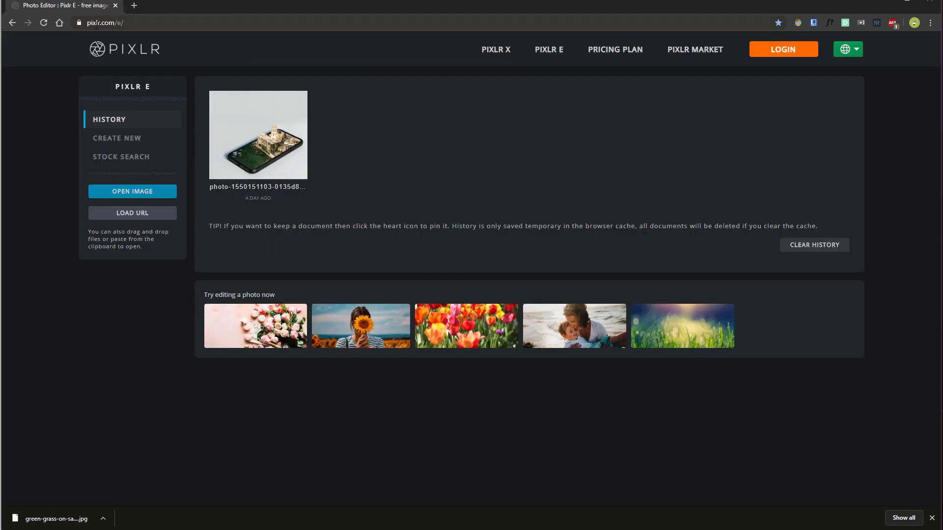
left_click(123, 23)
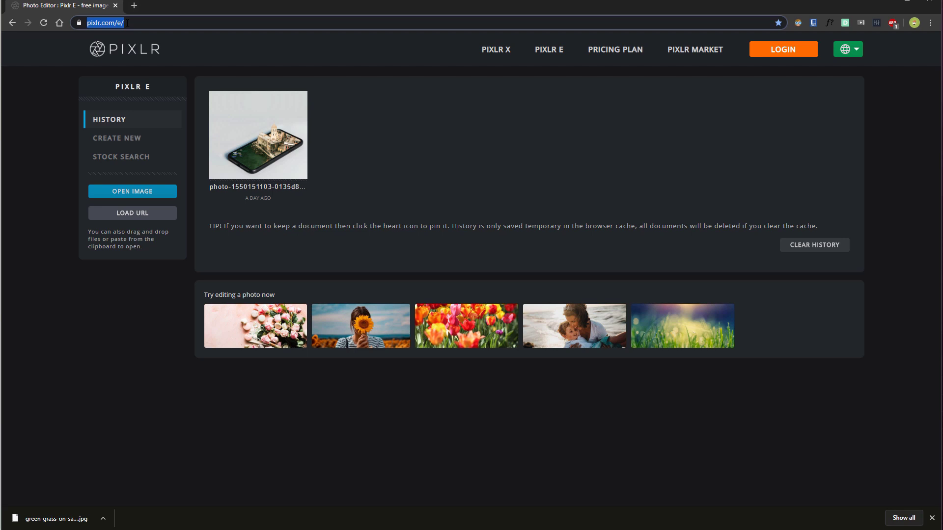
left_click(142, 172)
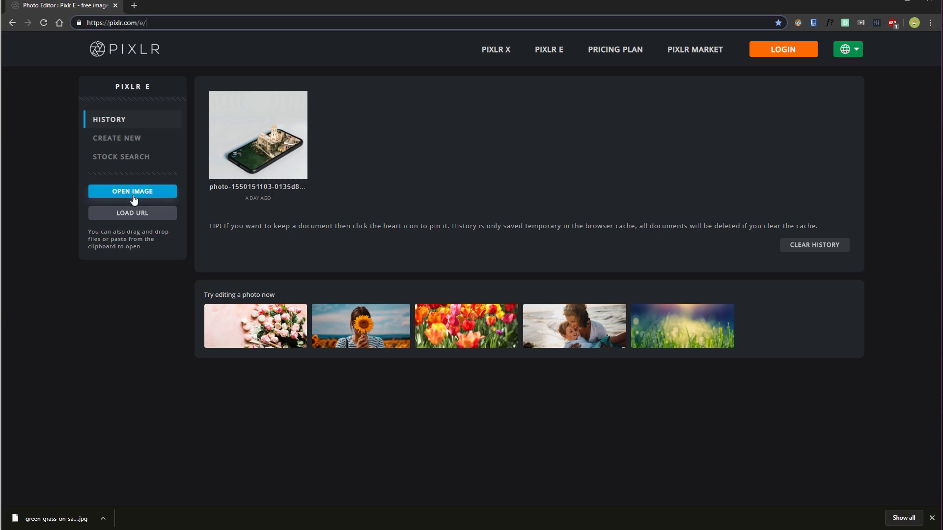
left_click(124, 142)
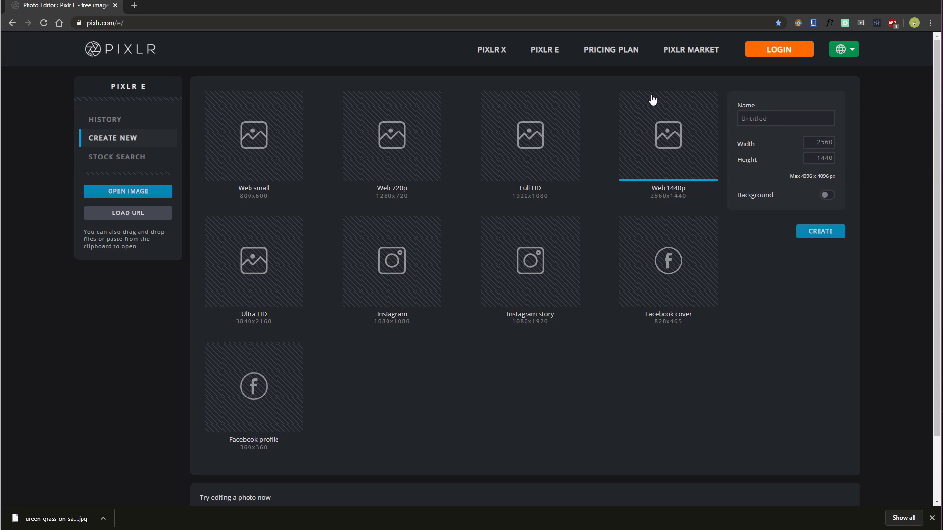
left_click(820, 231)
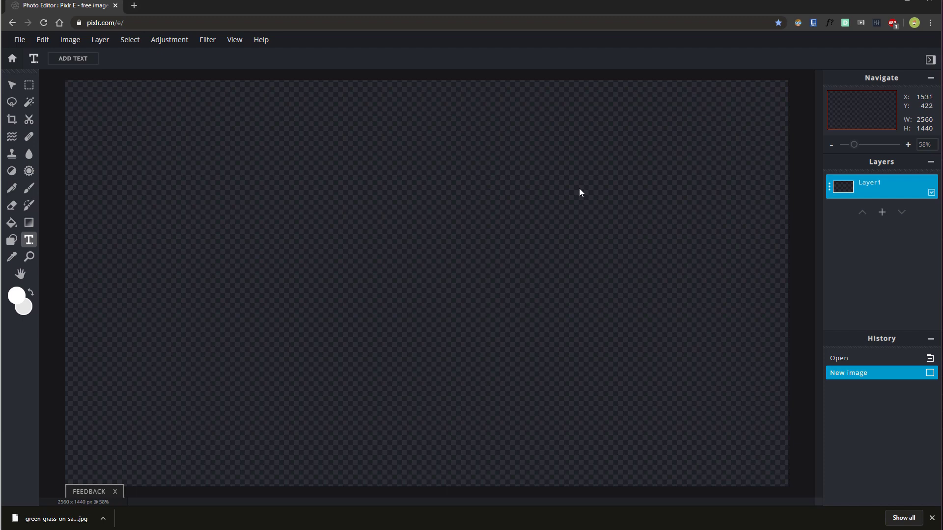
Add an image layer from the downloaded file green-grass-on-sand-overlooking-body-of-water-1300510 (1)
left_click(882, 213)
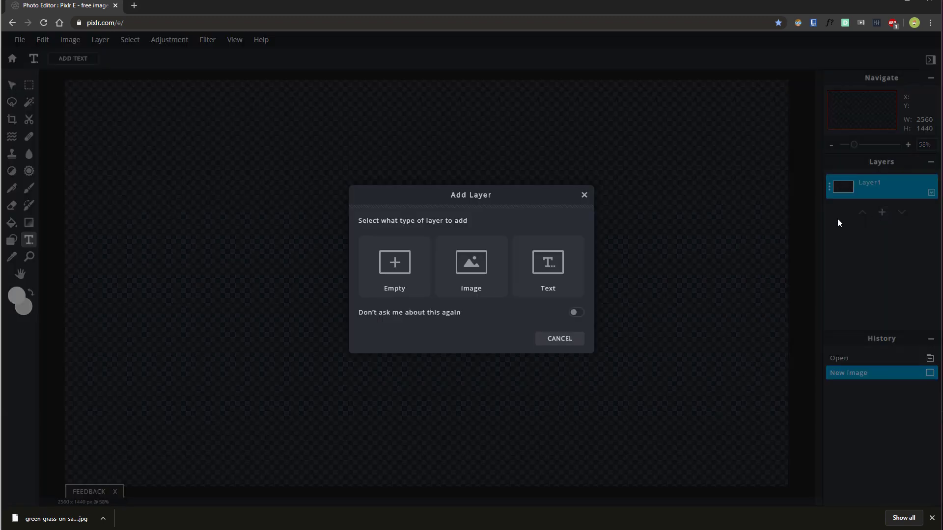
left_click(472, 276)
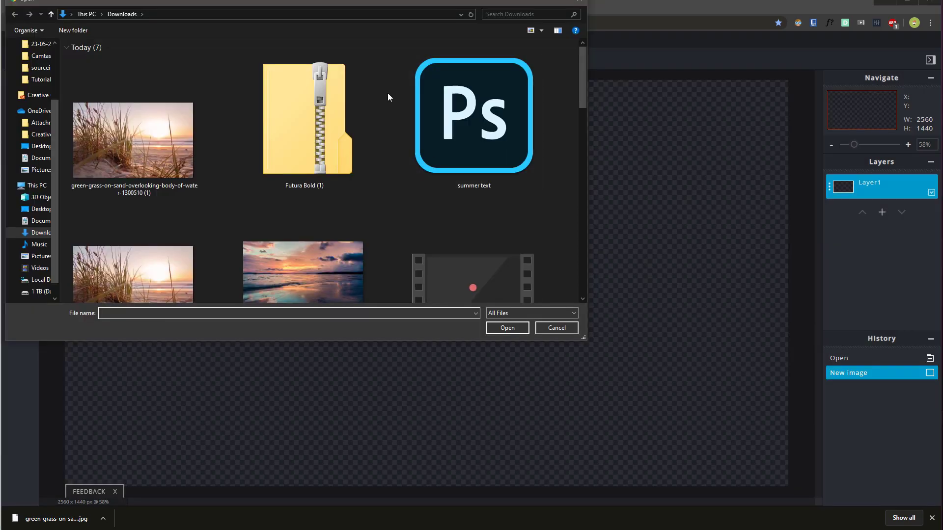
left_click(147, 147)
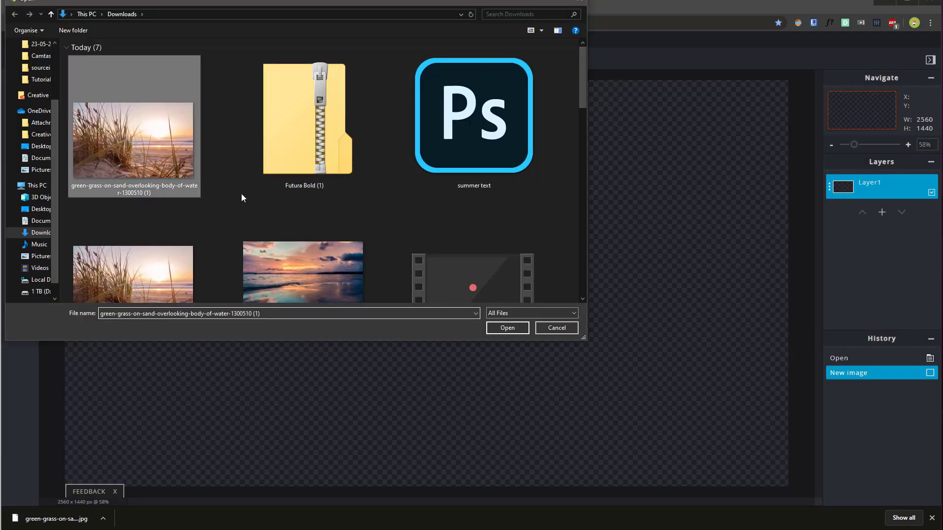
left_click(507, 328)
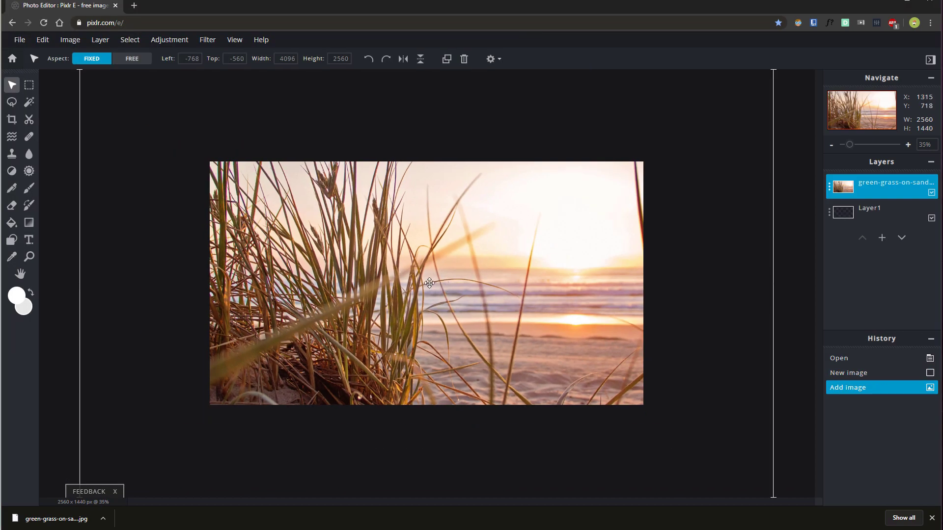
Move and scale down the photo layer so it just fills the canvas, and dismiss the browser's download bar
scroll(428, 293, "up", 3)
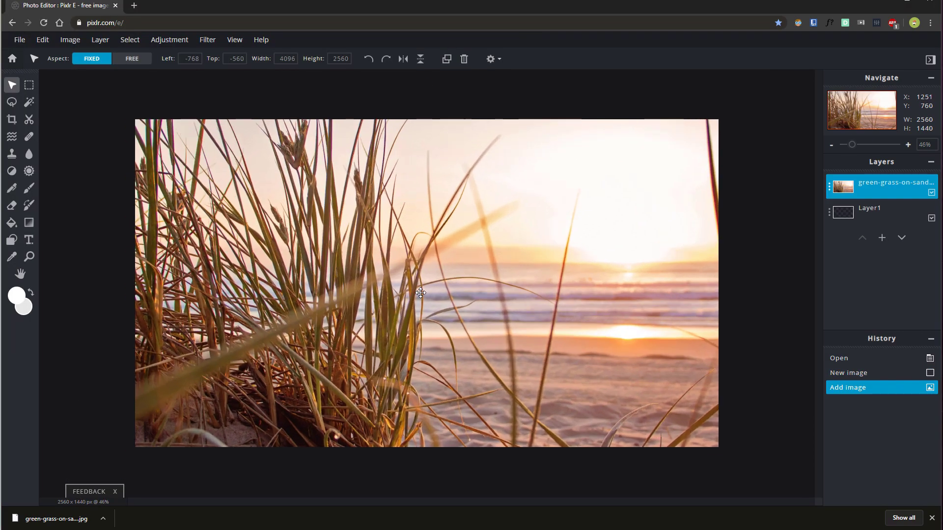
scroll(404, 301, "down", 3)
scroll(404, 301, "up", 2)
scroll(403, 302, "down", 3)
scroll(401, 304, "up", 1)
scroll(365, 292, "up", 1)
left_click_drag(366, 291, 275, 309)
left_click_drag(667, 132, 601, 165)
left_click_drag(561, 210, 585, 212)
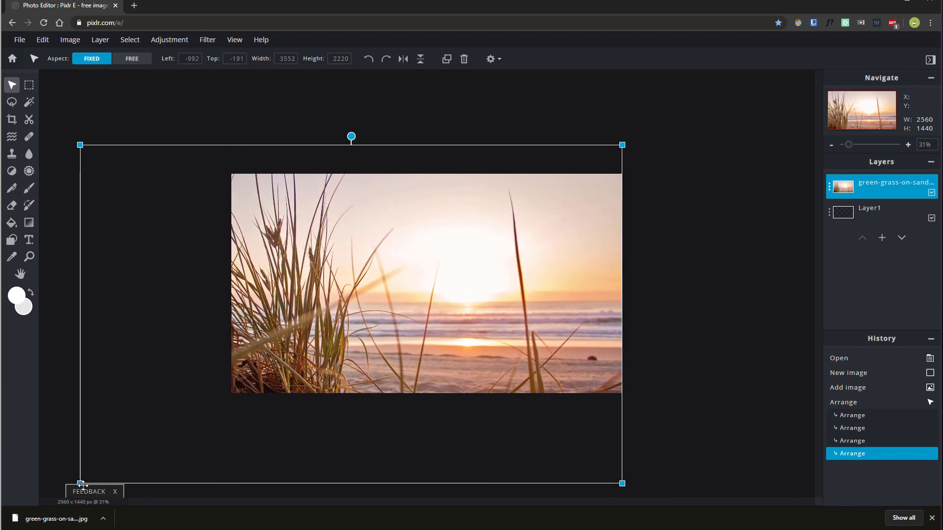
left_click_drag(79, 481, 230, 406)
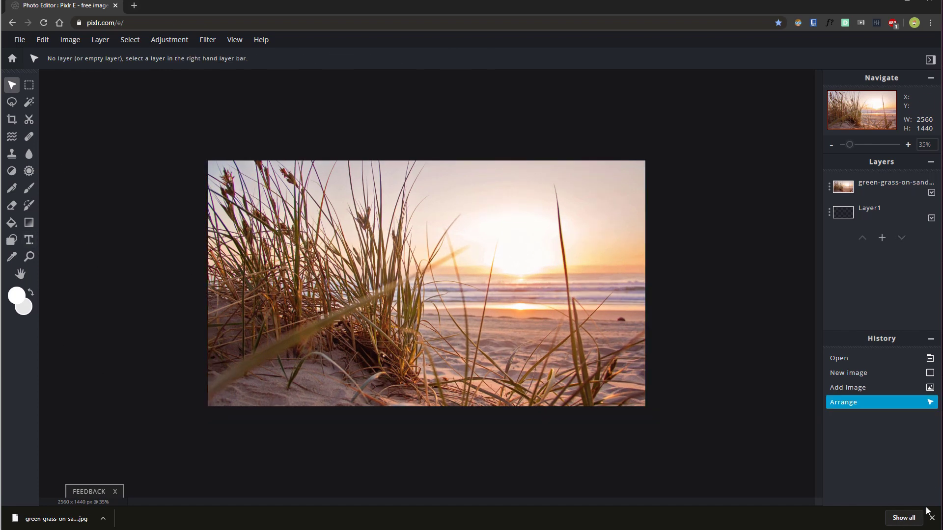
left_click(932, 519)
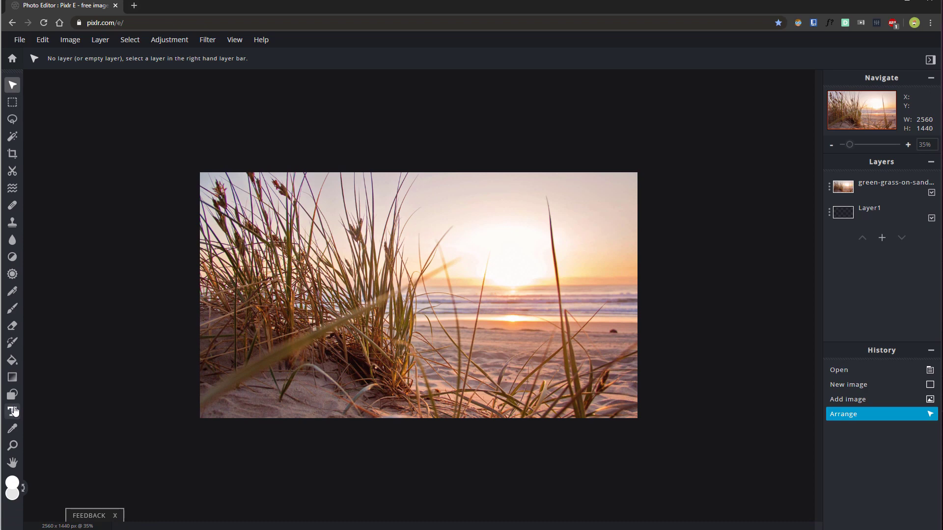
Add a new text layer in white Futura bold over the photo, reading "BEACH"
scroll(245, 381, "up", 3)
scroll(279, 378, "up", 2)
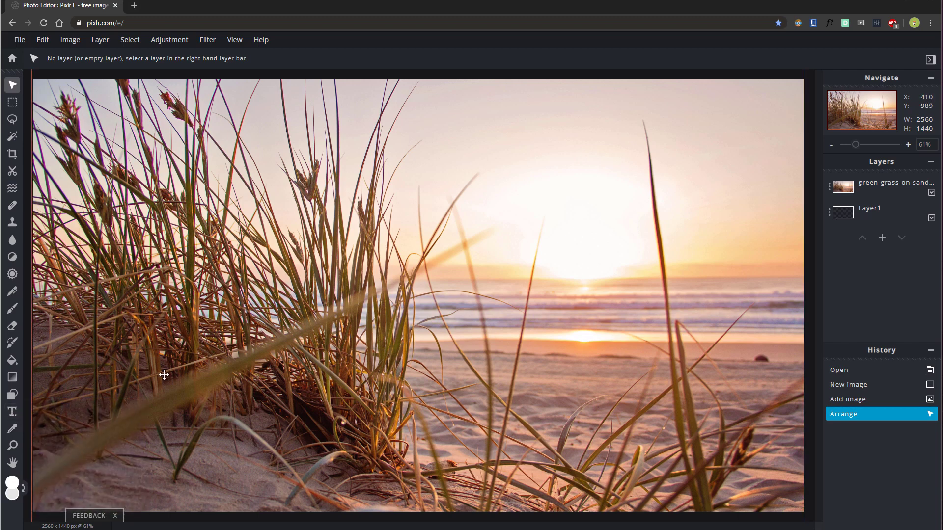
left_click(13, 412)
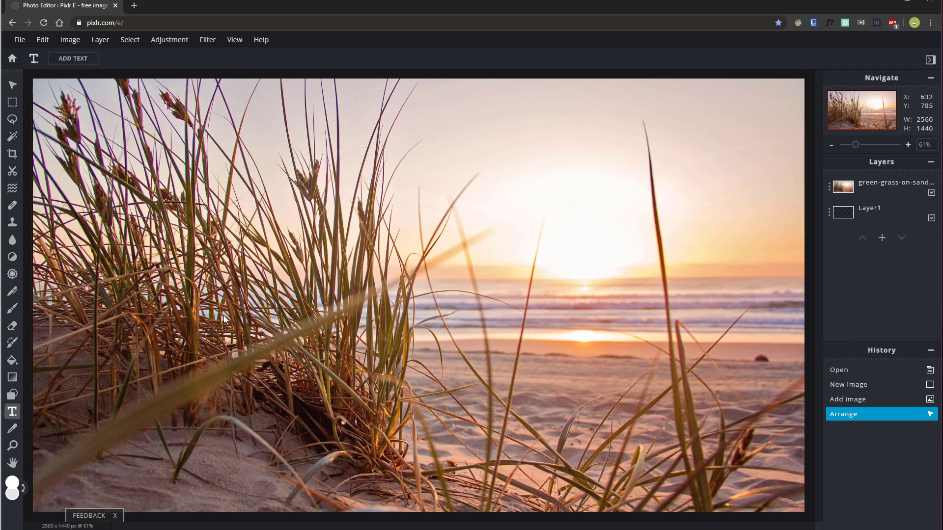
left_click(278, 289)
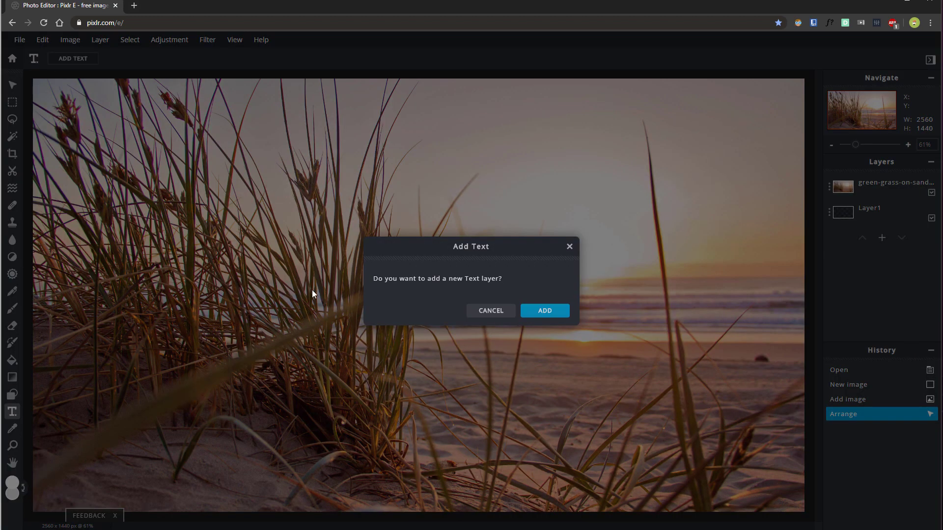
left_click(545, 311)
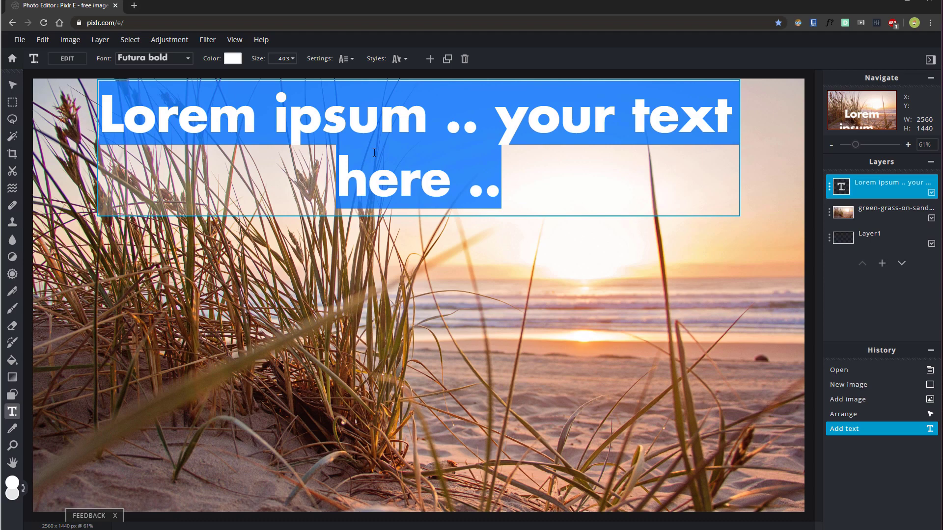
type("BEACH")
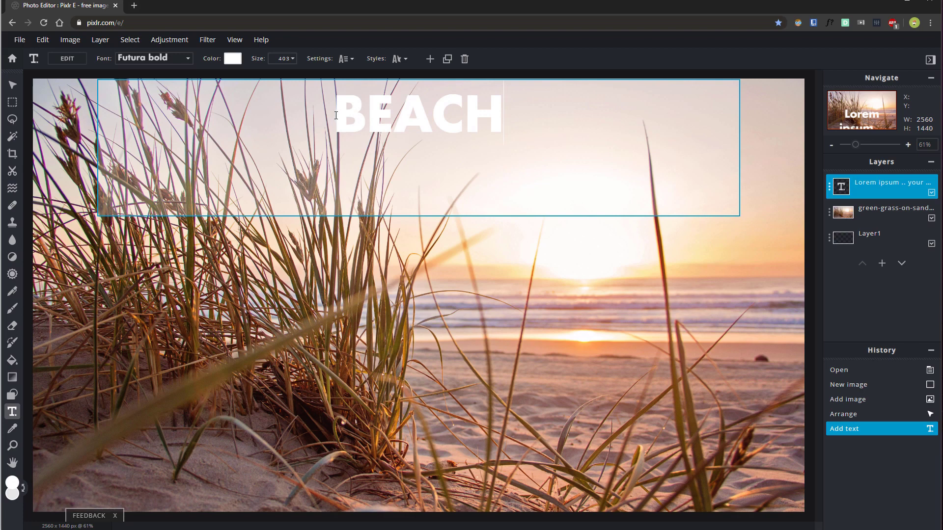
Give the BEACH text an outline of size 1 in white, sampled from the lettering
left_click(398, 60)
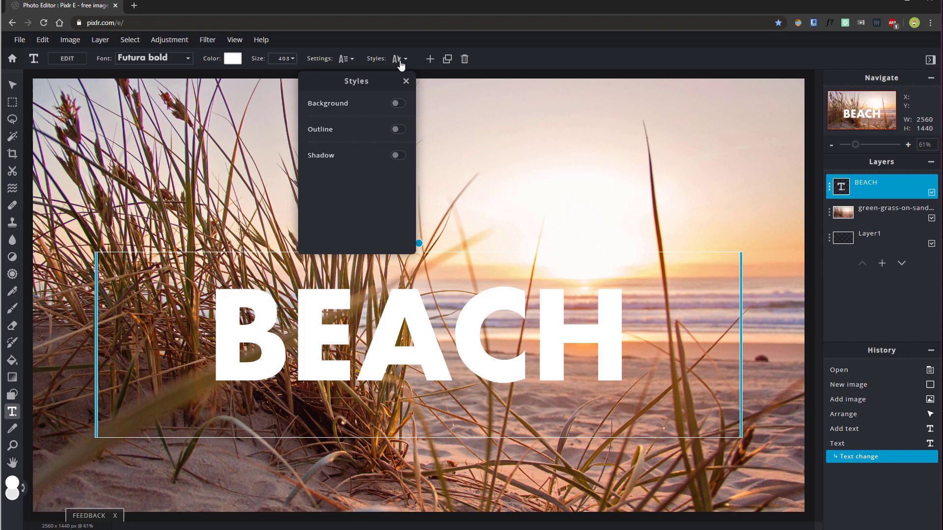
left_click(397, 130)
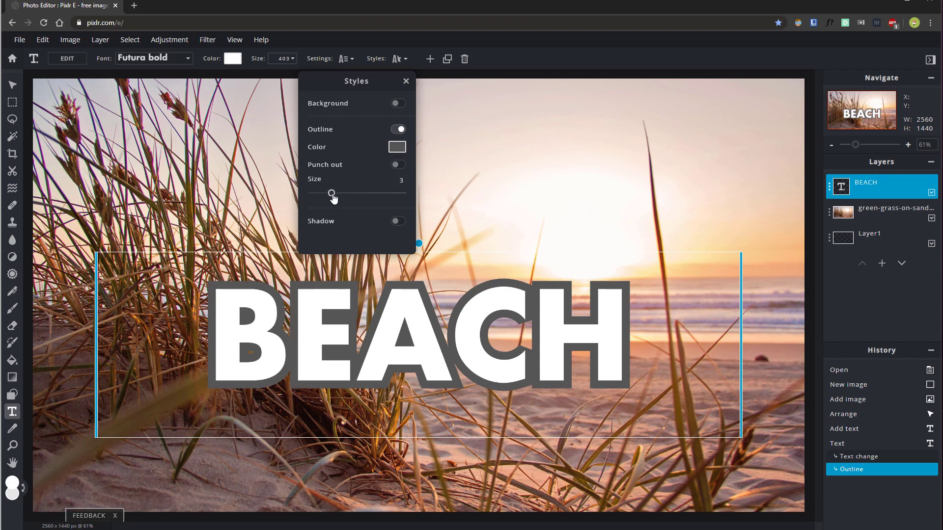
left_click_drag(332, 196, 279, 195)
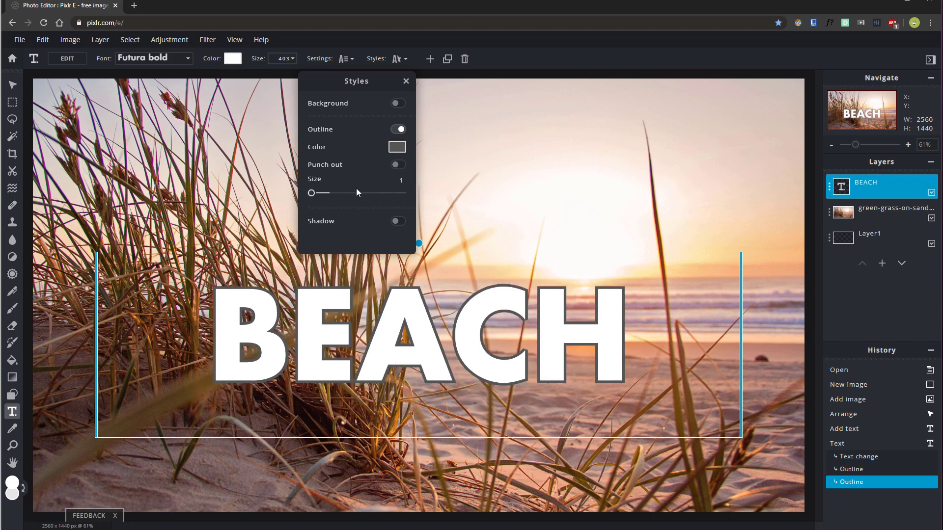
left_click(396, 149)
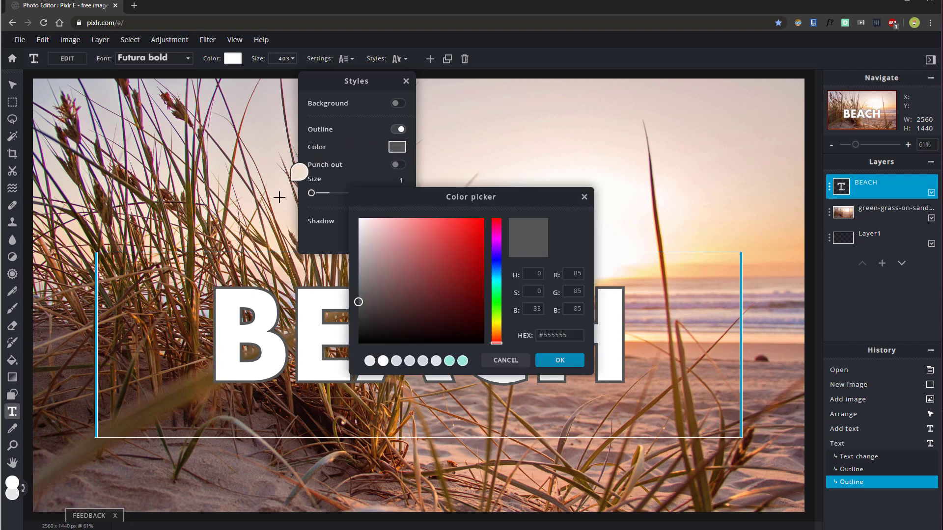
left_click(228, 300)
left_click(559, 360)
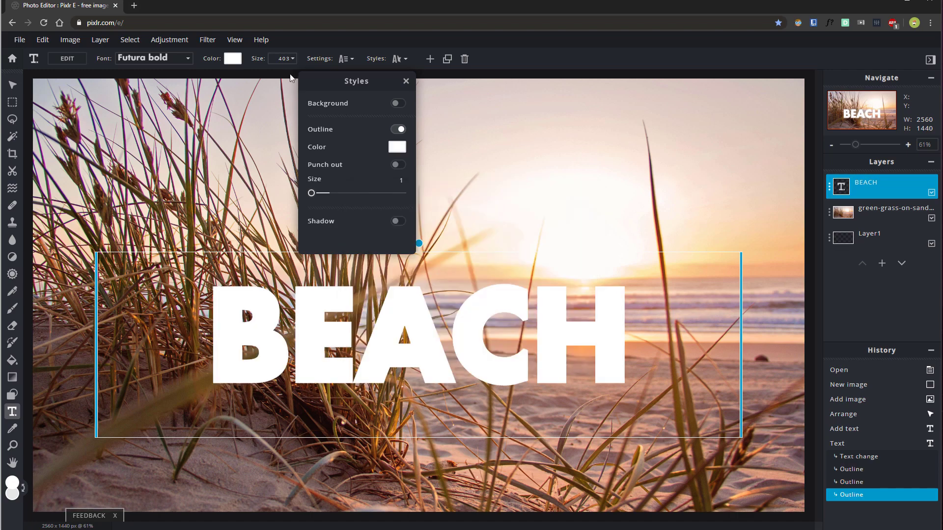
left_click(284, 47)
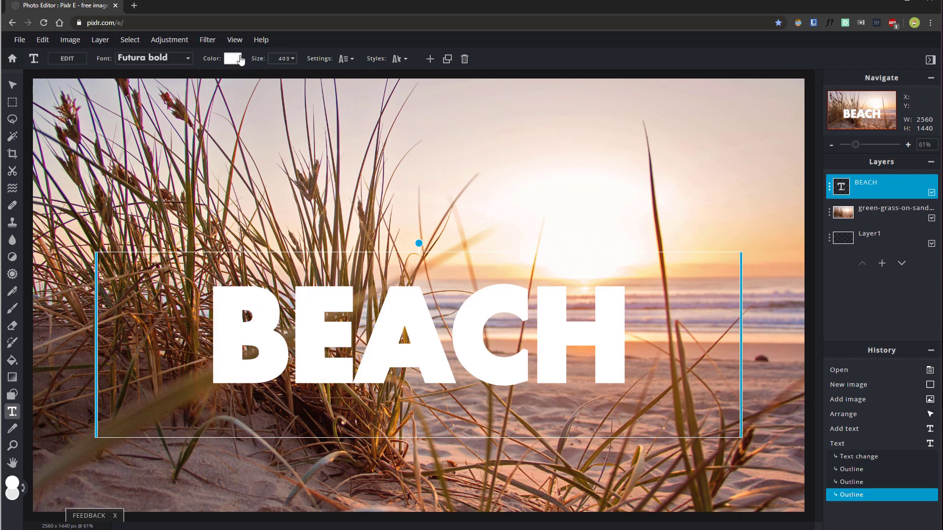
Move the BEACH text slightly up and to the right, and set its letter space to 100
left_click_drag(220, 304, 233, 283)
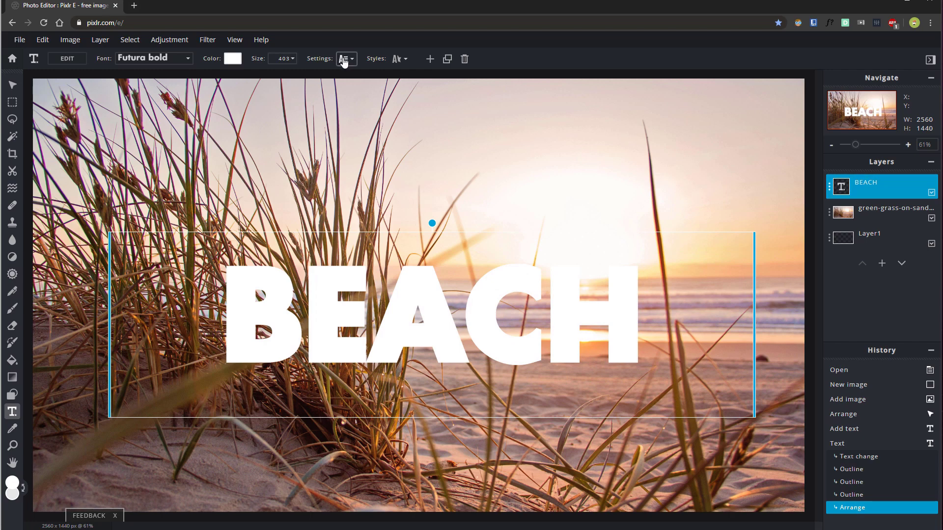
left_click(346, 61)
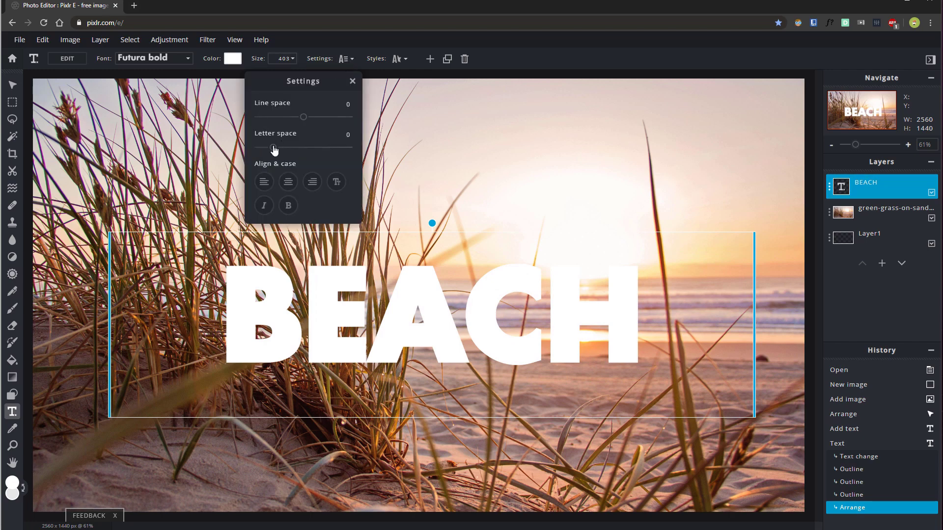
left_click_drag(273, 149, 352, 150)
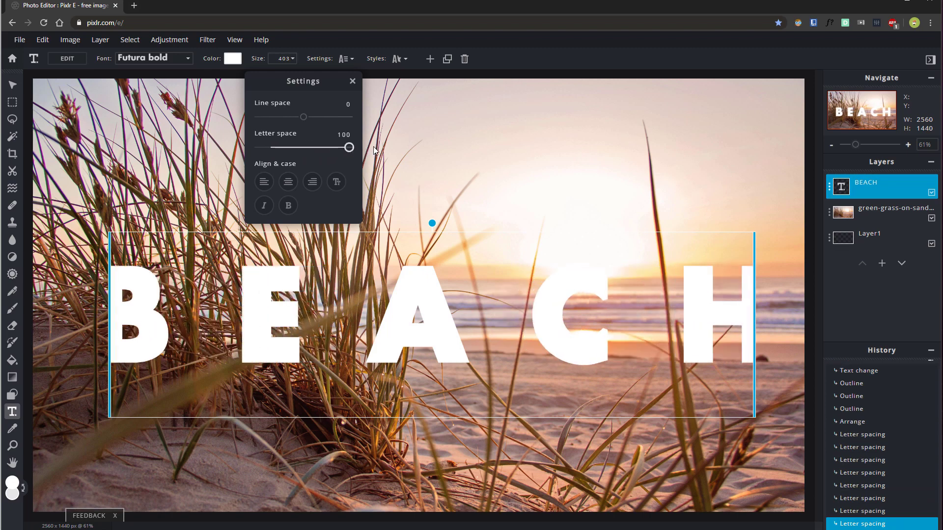
left_click(113, 312)
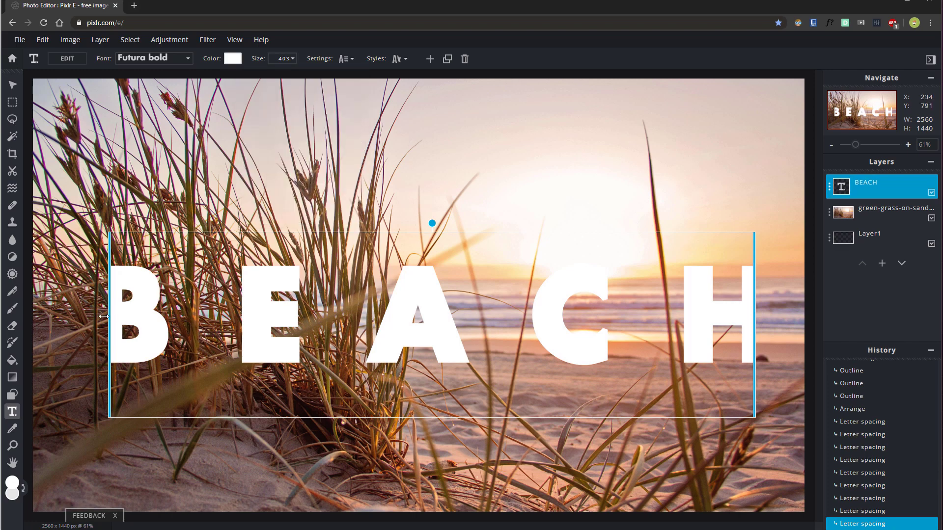
Widen the BEACH text box on both sides and set the letter space to 50
left_click_drag(112, 299, 64, 300)
mouse_move(753, 318)
left_mouse_down()
mouse_move(775, 317)
mouse_move(766, 318)
left_mouse_up()
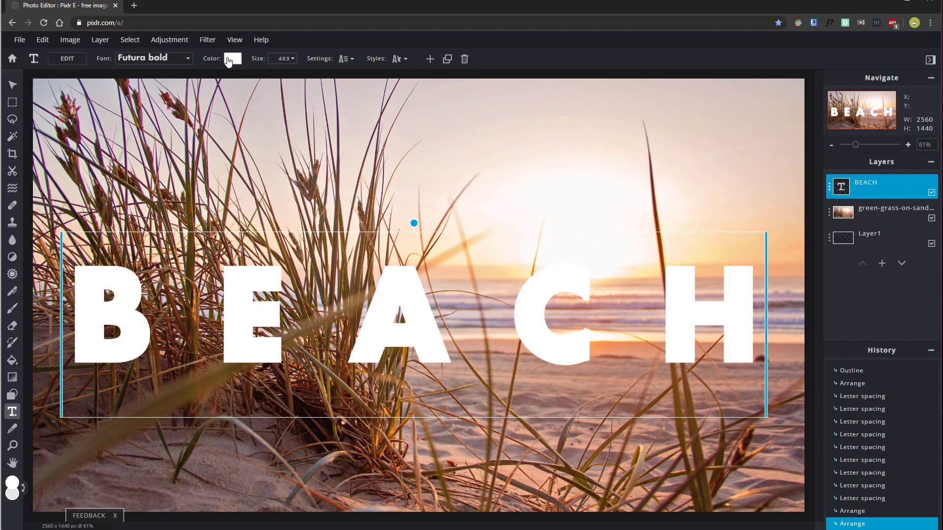
left_click(346, 58)
left_click_drag(348, 151, 305, 147)
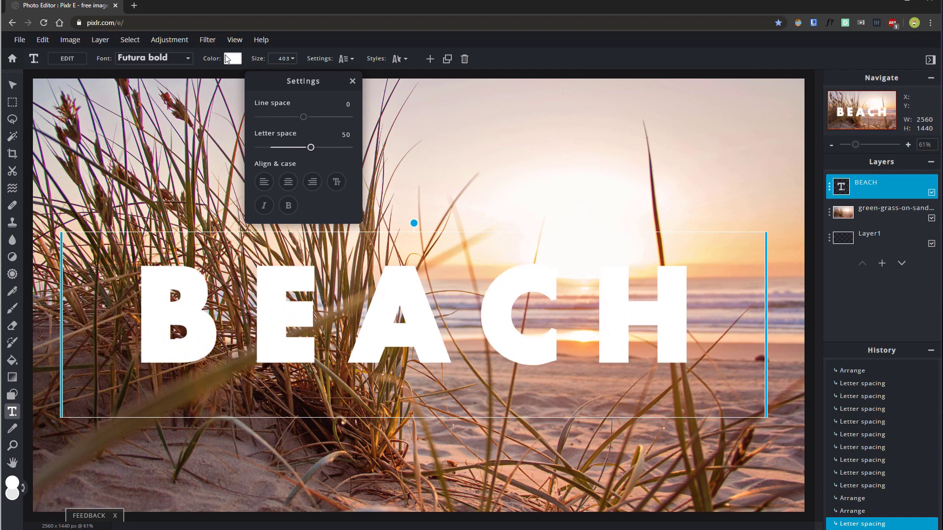
Set the BEACH text size to 463 and reposition the text at left 114, top 421
left_click(282, 59)
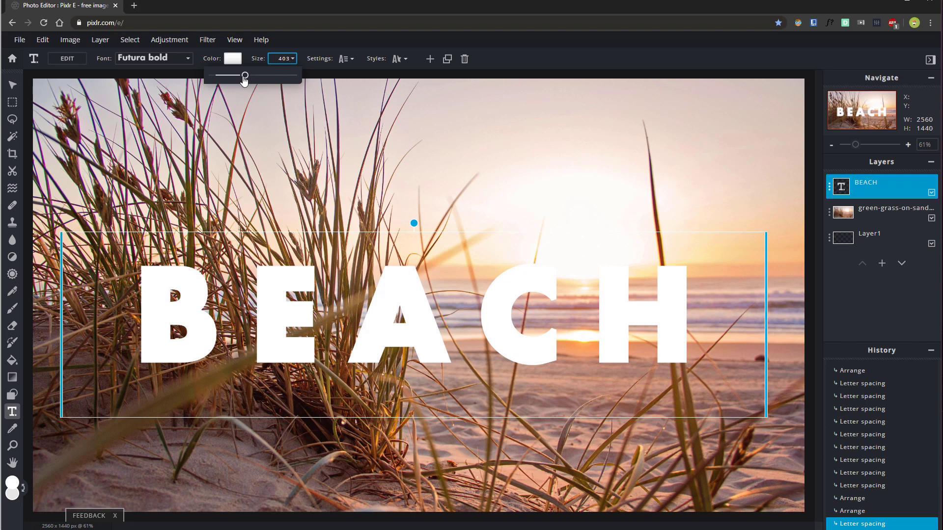
left_click_drag(244, 76, 249, 77)
key("v")
mouse_move(165, 294)
left_mouse_down()
mouse_move(166, 261)
mouse_move(162, 276)
left_mouse_up()
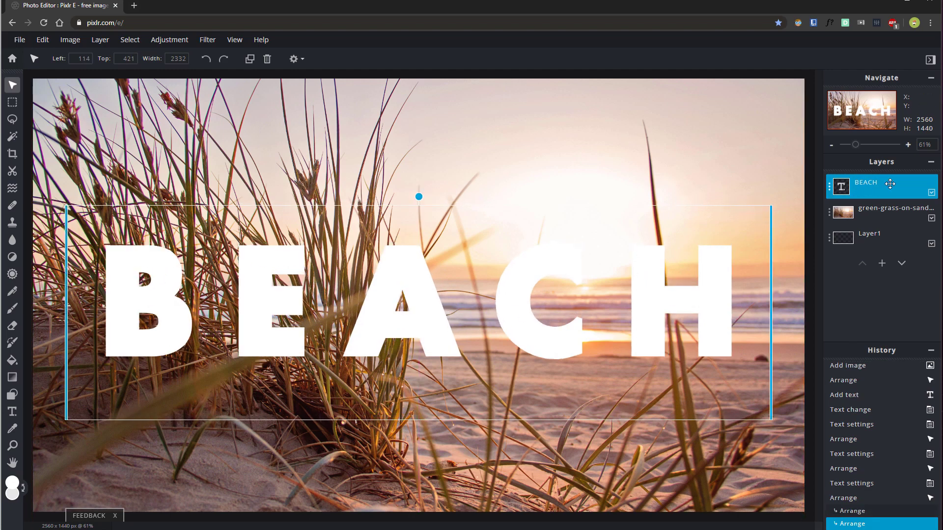
Set the BEACH layer's blend mode to Mask so the beach grass photo fills the lettering
left_click(829, 187)
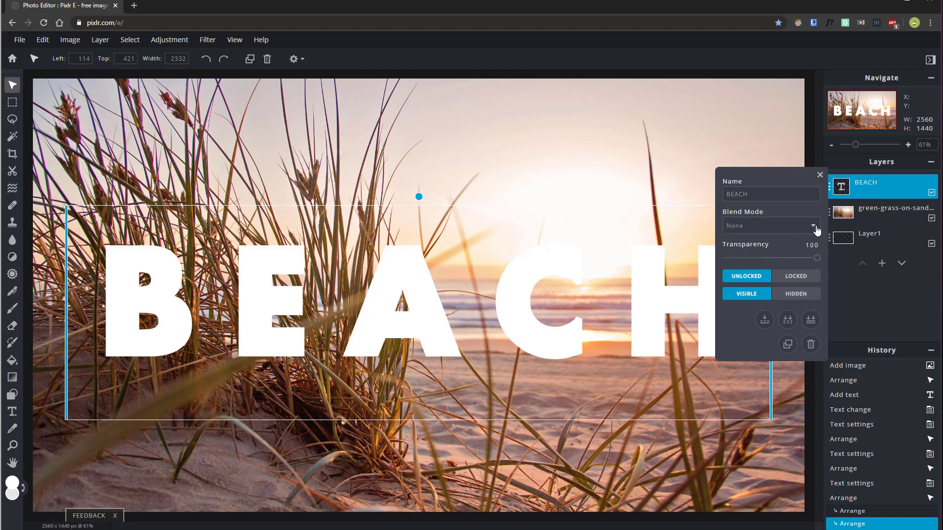
left_click(744, 227)
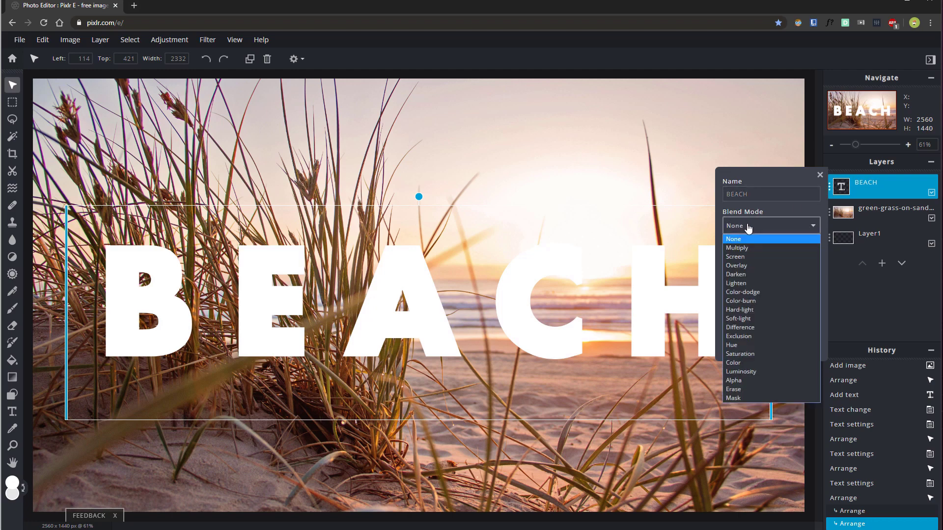
left_click(745, 398)
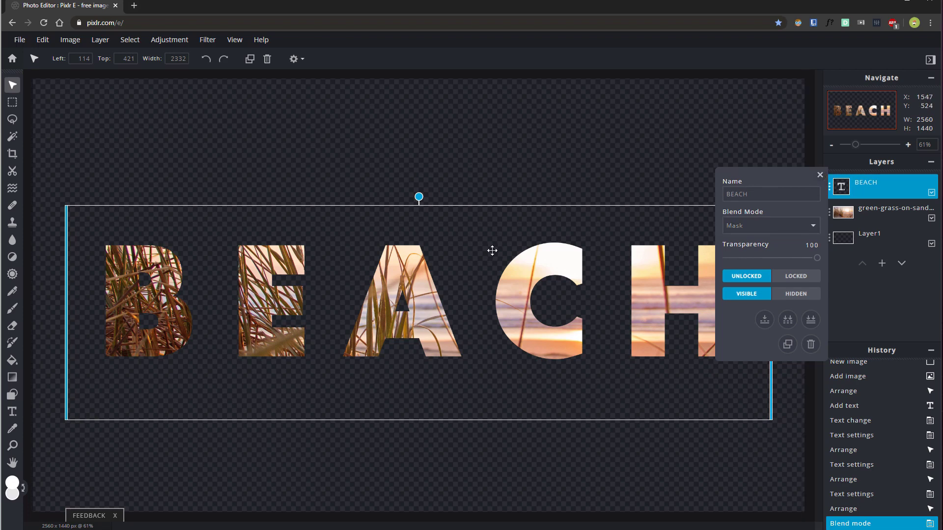
left_click(820, 176)
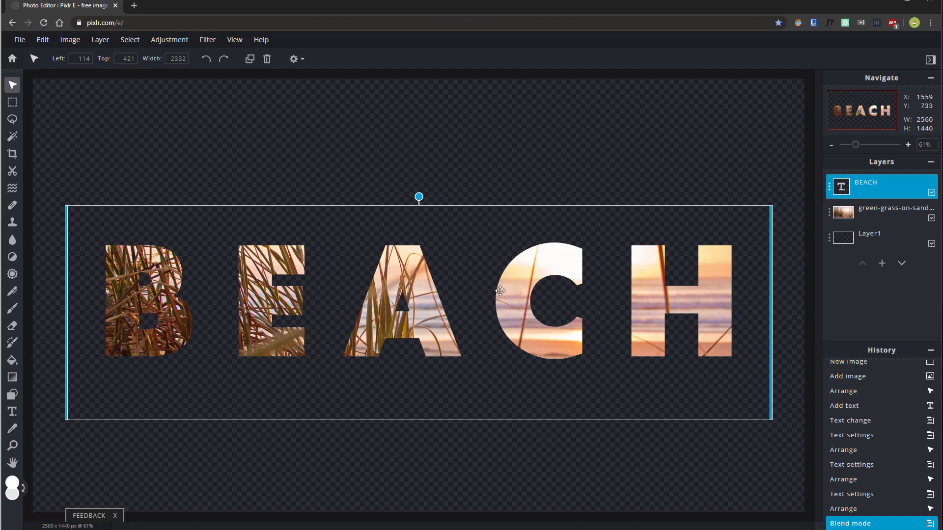
Try moving the masked BEACH text right and down over the photo, and return it to left 114, top 421
left_click_drag(518, 308, 538, 319)
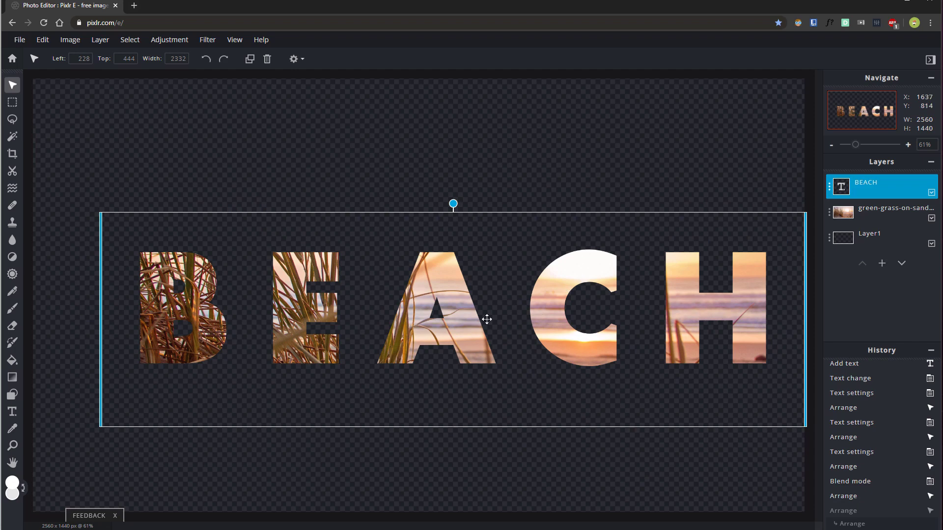
scroll(526, 251, "down", 1)
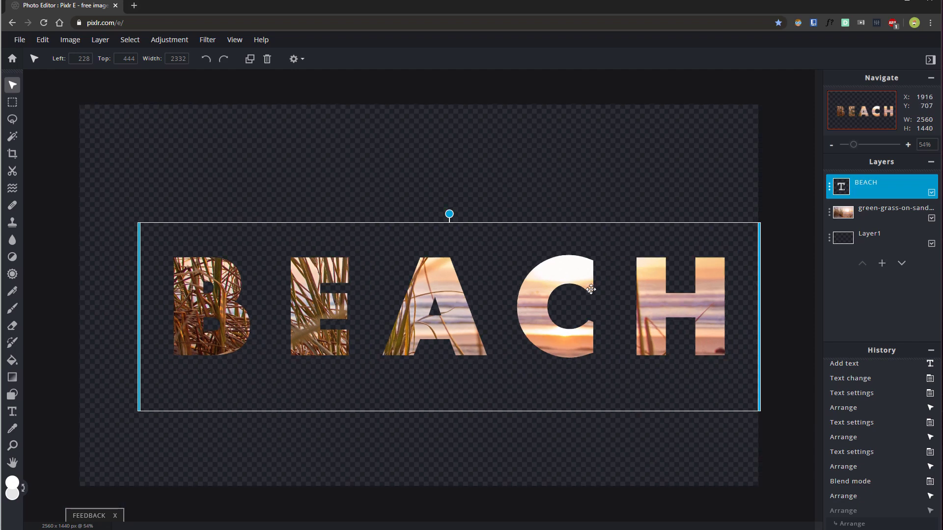
left_click_drag(609, 266, 579, 259)
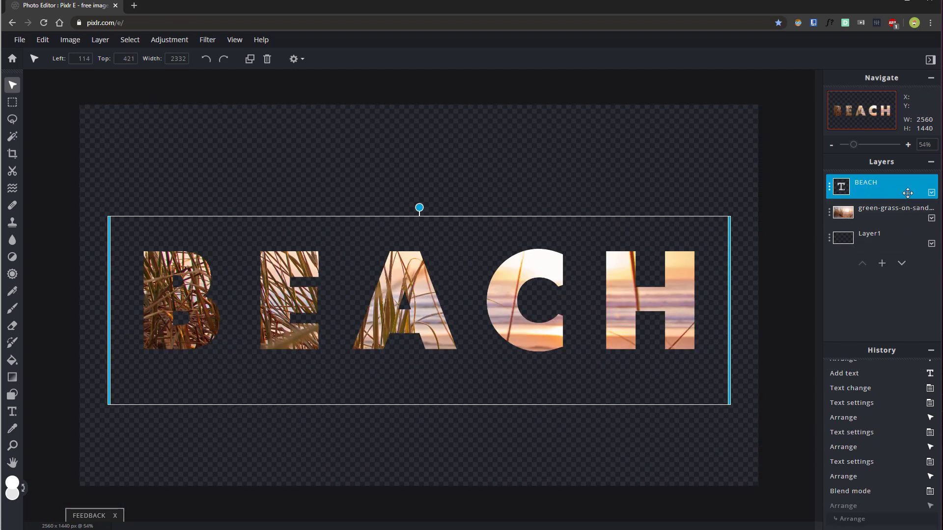
Lock the BEACH layer and shift the beach grass photo down within the lettering to top -57
left_click(830, 187)
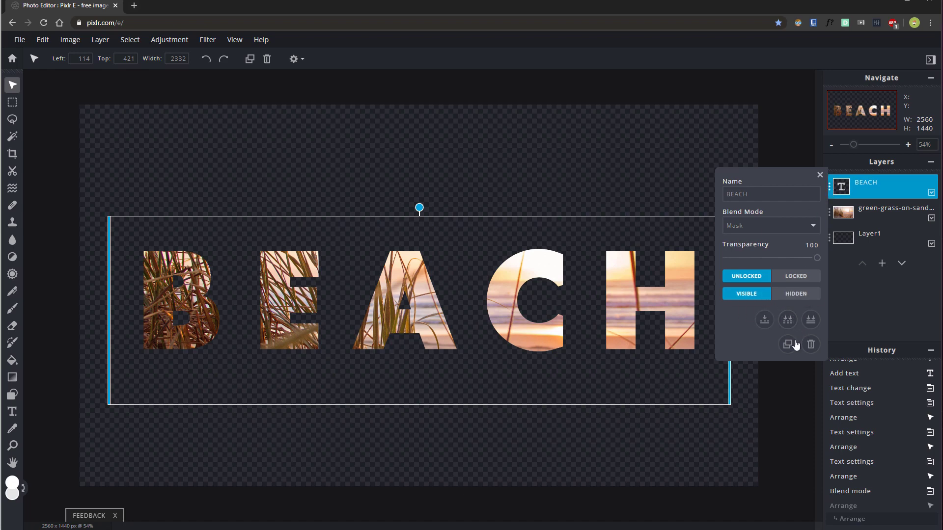
left_click(796, 277)
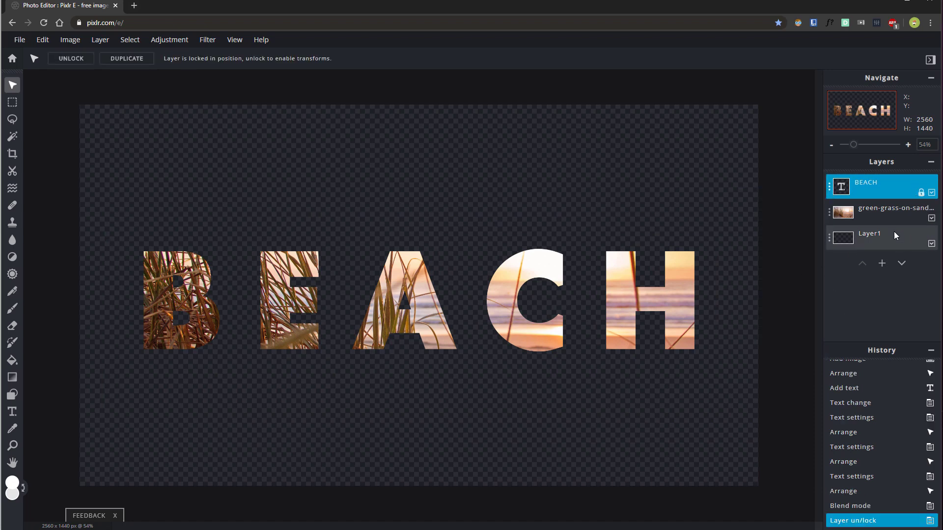
left_click(887, 214)
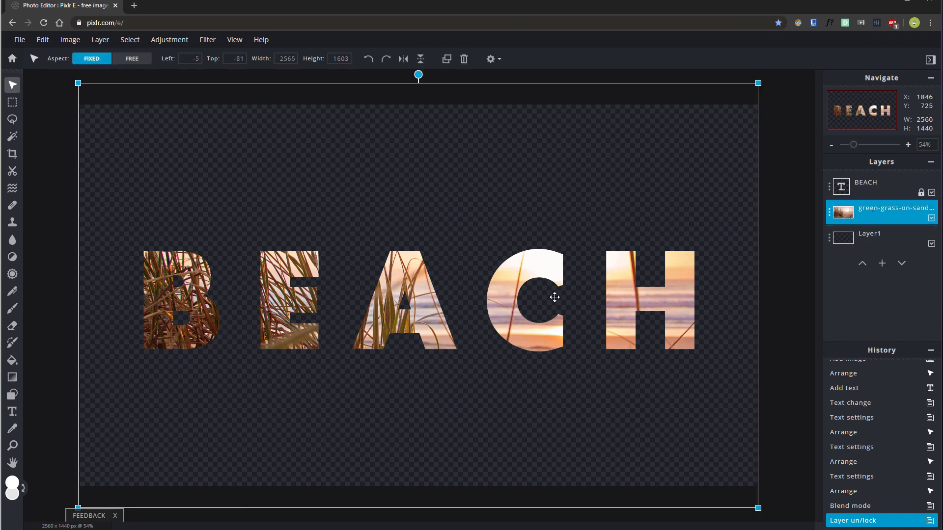
mouse_move(510, 286)
left_mouse_down()
mouse_move(484, 295)
mouse_move(499, 252)
mouse_move(520, 297)
mouse_move(522, 277)
mouse_move(515, 293)
left_mouse_up()
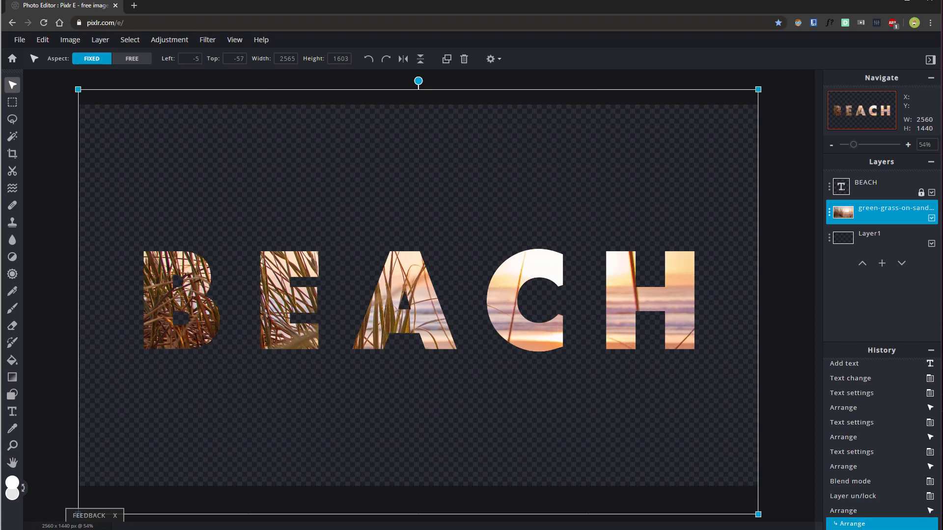
Add the image city-skyline-across-body-of-water-during-night-time-3586966 from Downloads as a new layer
left_click(882, 264)
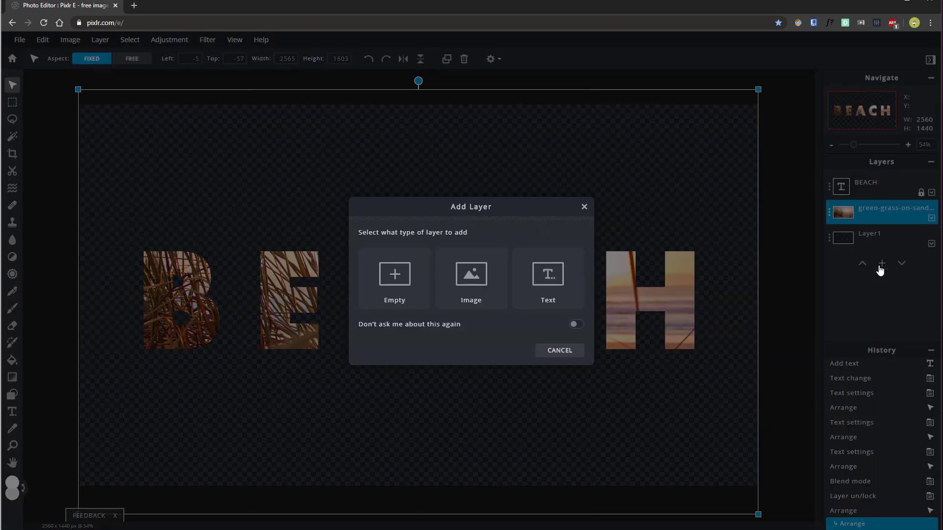
left_click(475, 287)
left_click_drag(196, 8, 303, 72)
left_click(239, 205)
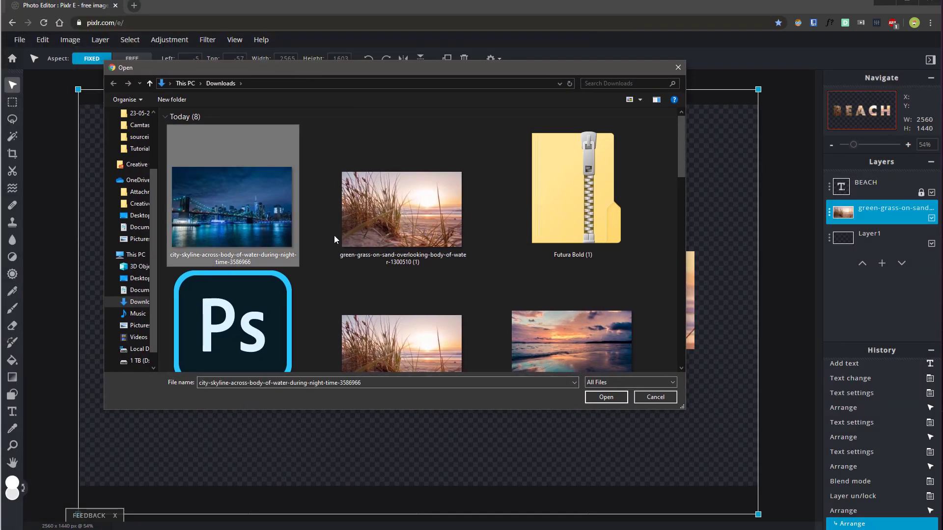
left_click(603, 398)
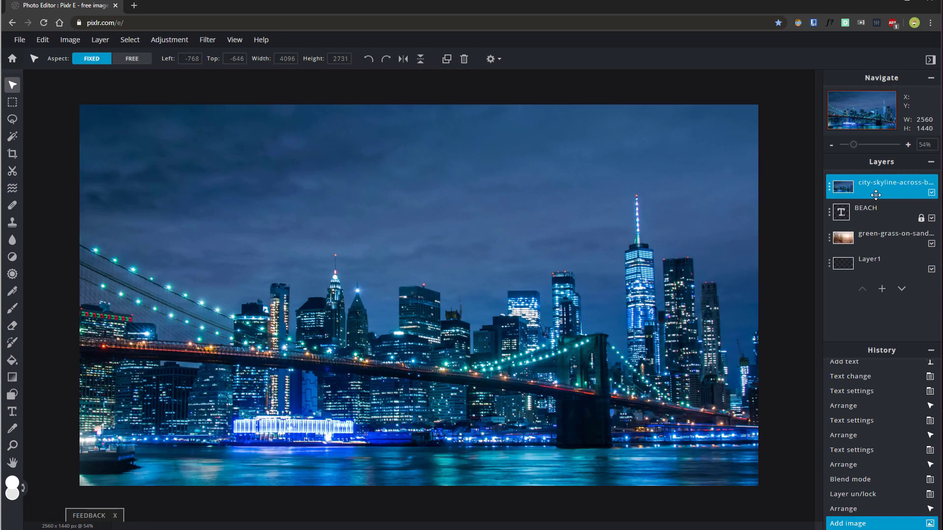
Unlock the BEACH text layer and place the city skyline layer directly beneath it
mouse_move(874, 188)
left_mouse_down()
mouse_move(868, 240)
mouse_move(875, 187)
mouse_move(877, 246)
mouse_move(874, 187)
left_mouse_up()
left_click(921, 222)
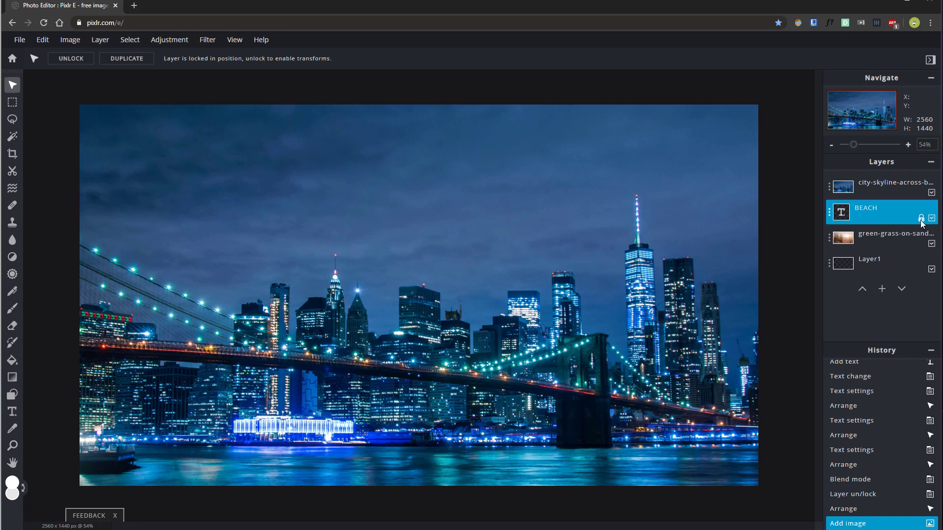
left_click(889, 218)
left_click(788, 276)
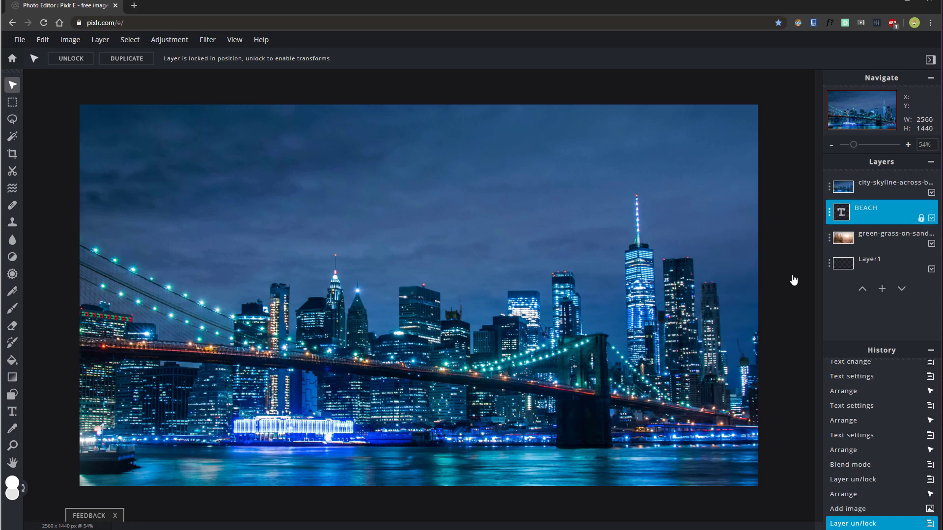
left_click(910, 216)
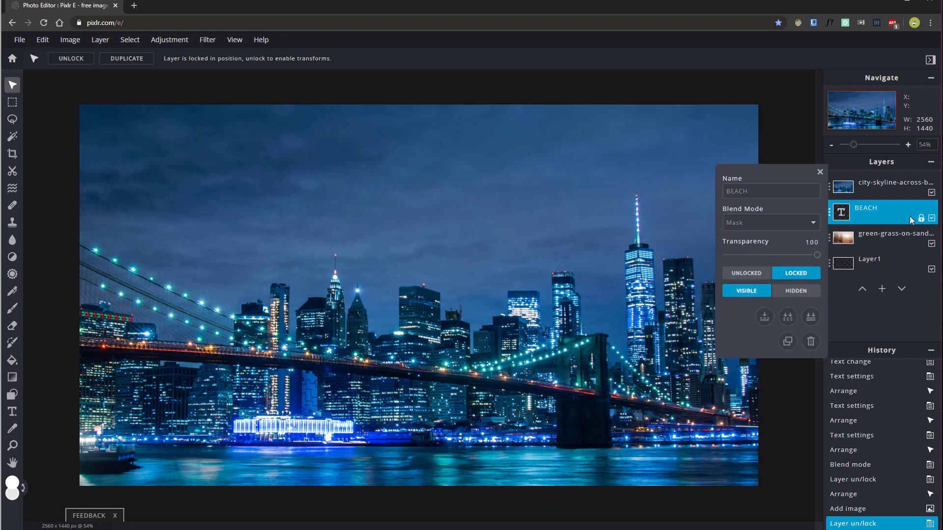
left_click(746, 273)
left_click(882, 213)
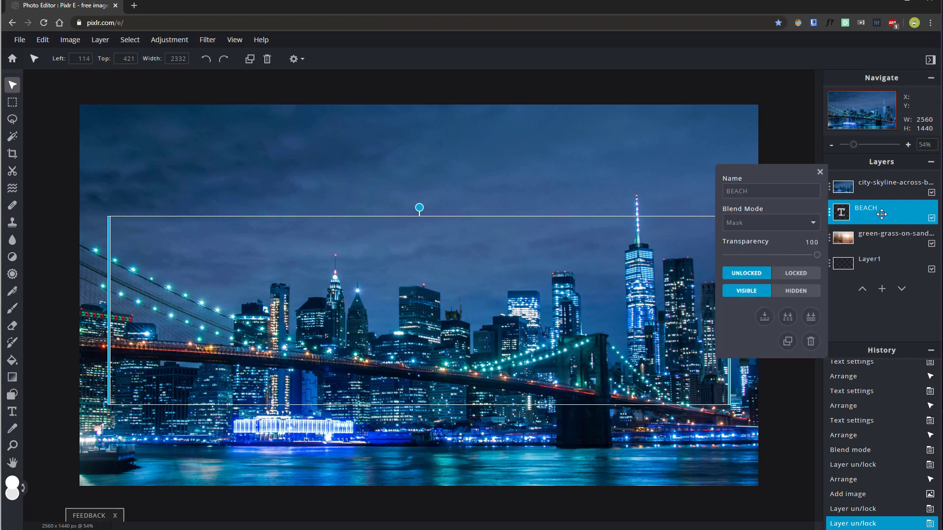
left_click(763, 271)
left_click_drag(882, 189, 886, 209)
Scale the city skyline image down proportionally from two opposite corners to fit it behind the BEACH lettering
scroll(565, 243, "down", 3)
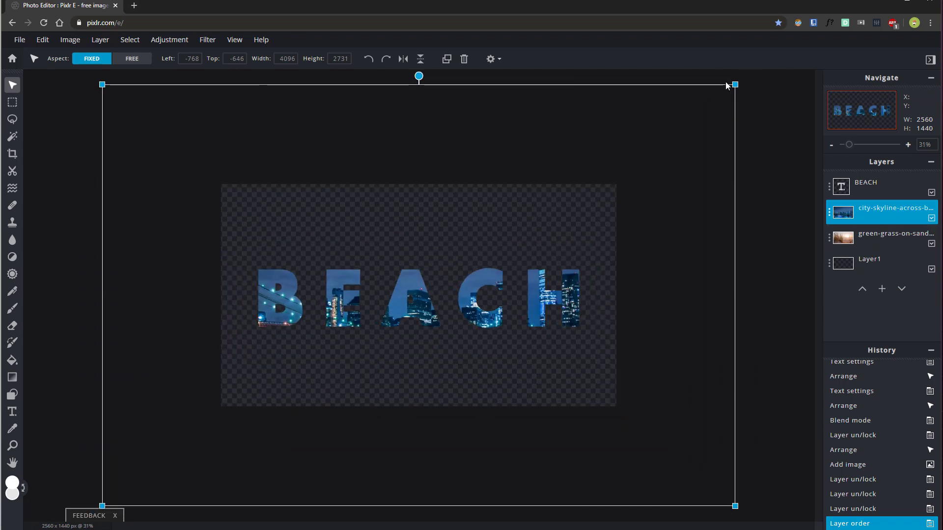
left_click_drag(735, 84, 614, 168)
left_click_drag(592, 189, 593, 188)
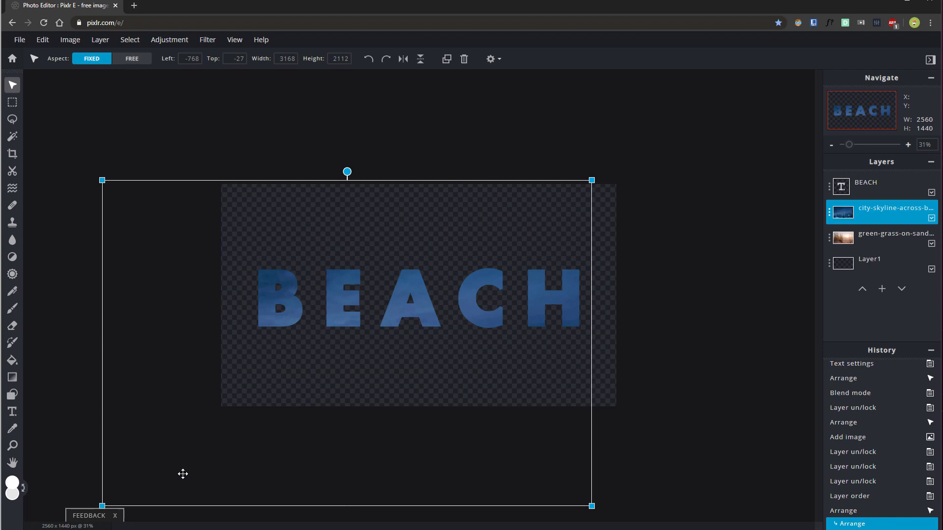
left_click_drag(108, 500, 225, 423)
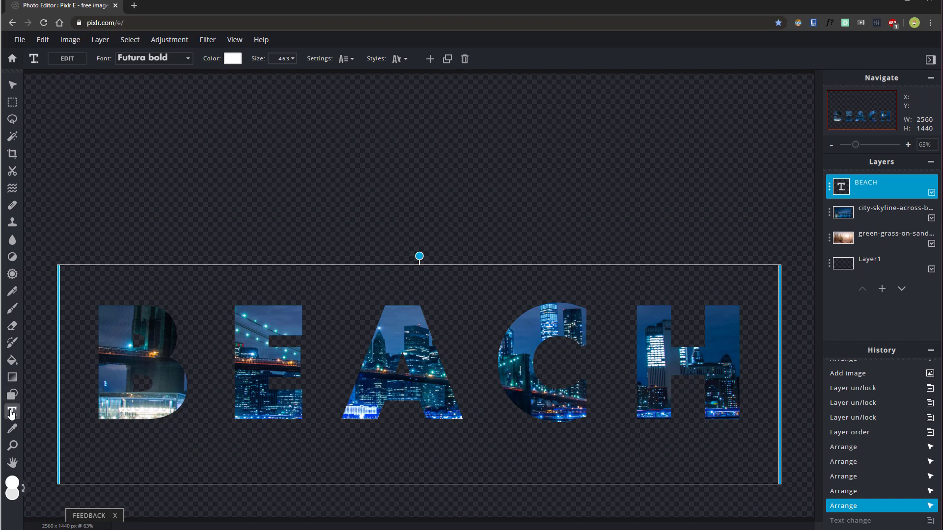
Replace the wording of the masked BEACH text with "CITY"
double_click(259, 360)
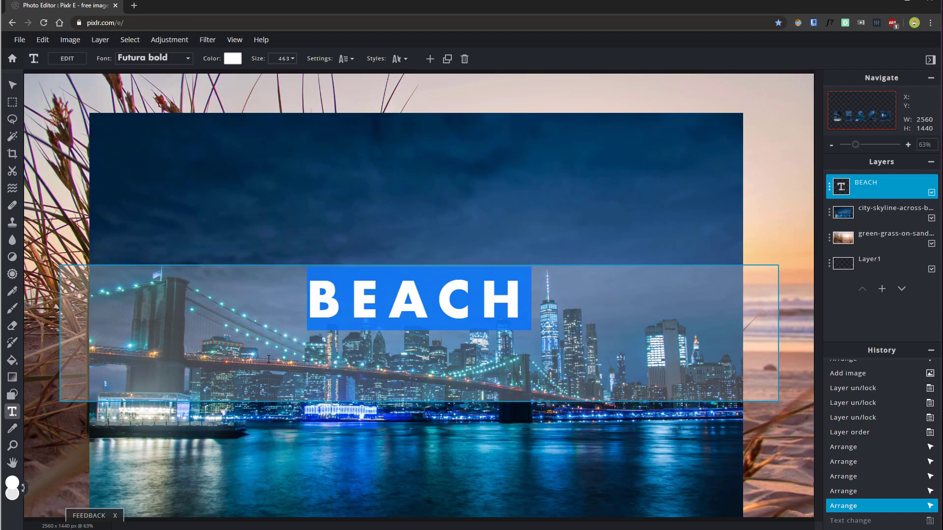
type("CITY")
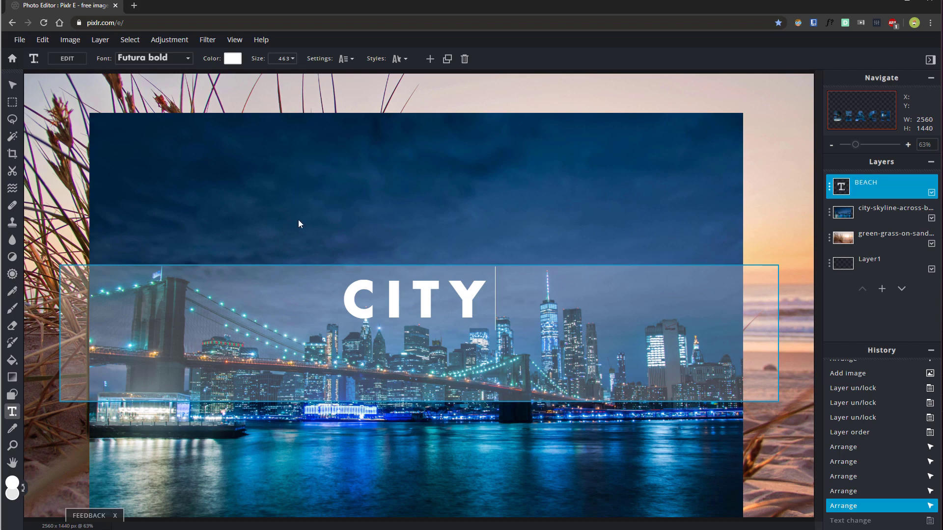
left_click(12, 87)
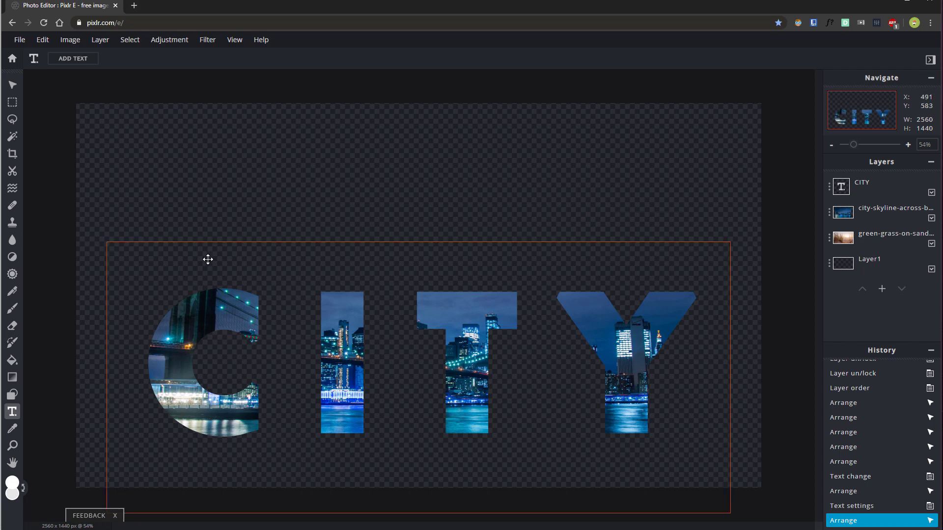
Fill the bottom layer, Layer1, with white using the Fill tool at tolerance 32 and 100% opacity
left_click(876, 265)
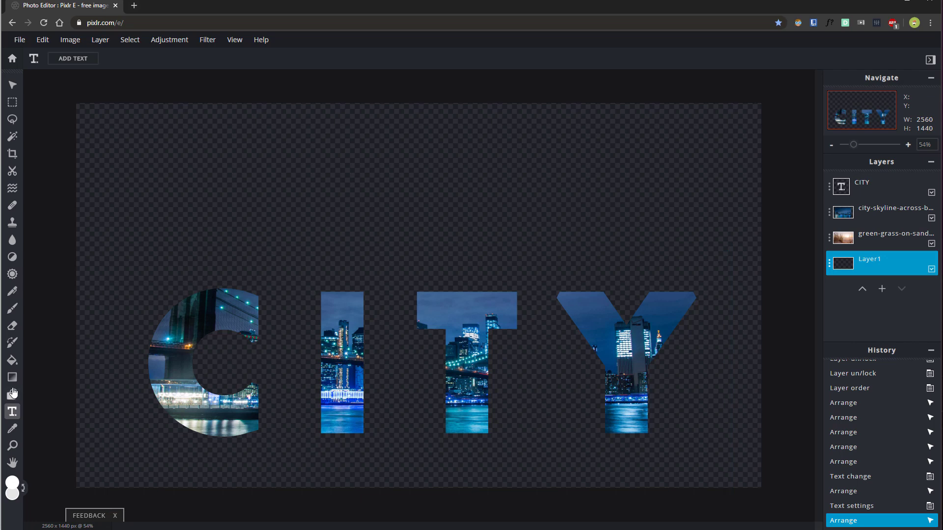
left_click(12, 360)
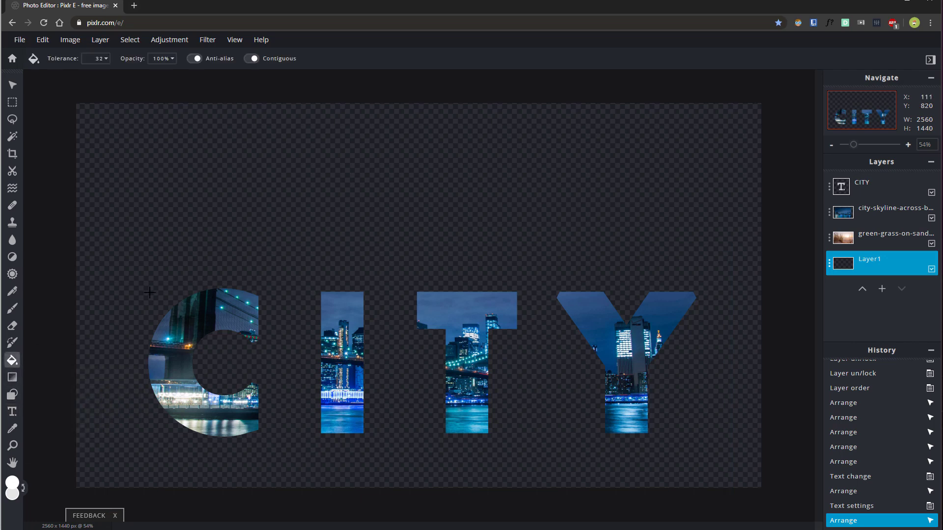
left_click(13, 483)
left_click(562, 361)
left_click(369, 220)
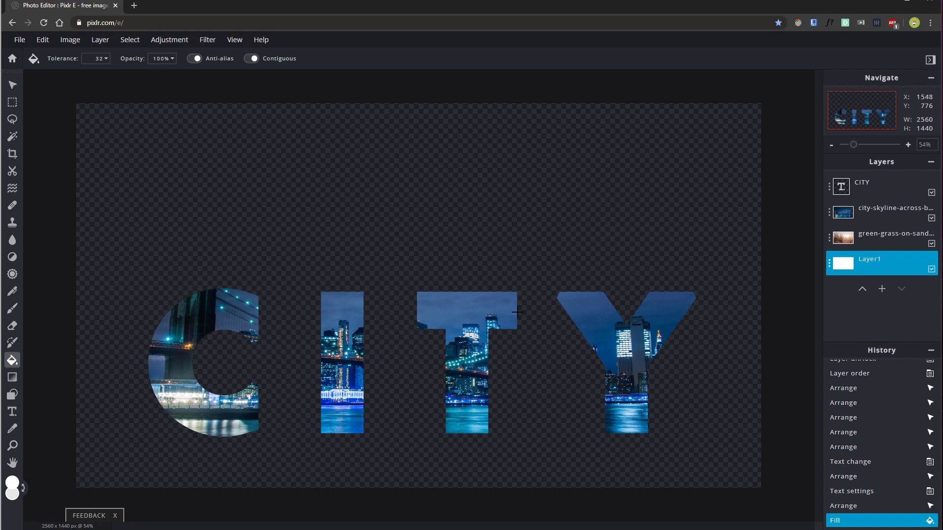
Hide the city skyline and beach grass layers to check the white fill through the lettering, and show both again
left_click(931, 218)
left_click(932, 244)
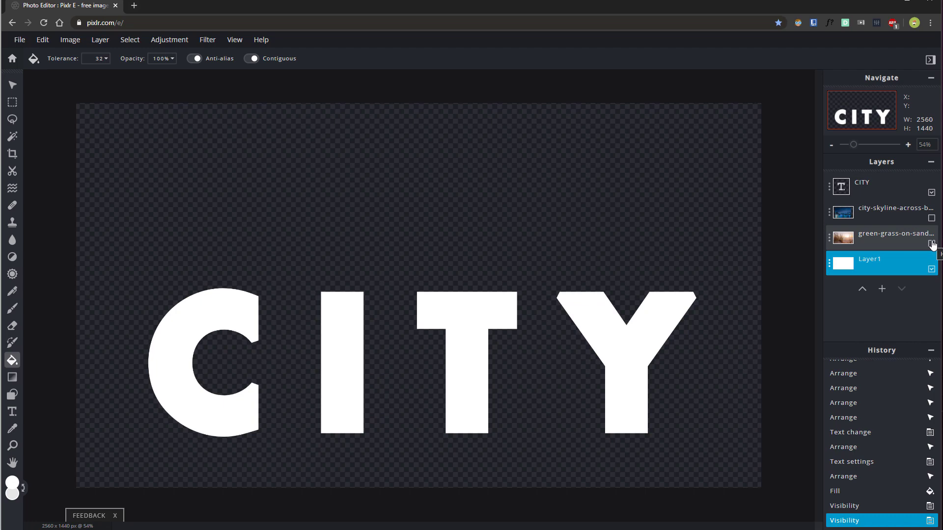
left_click(931, 245)
left_click(931, 218)
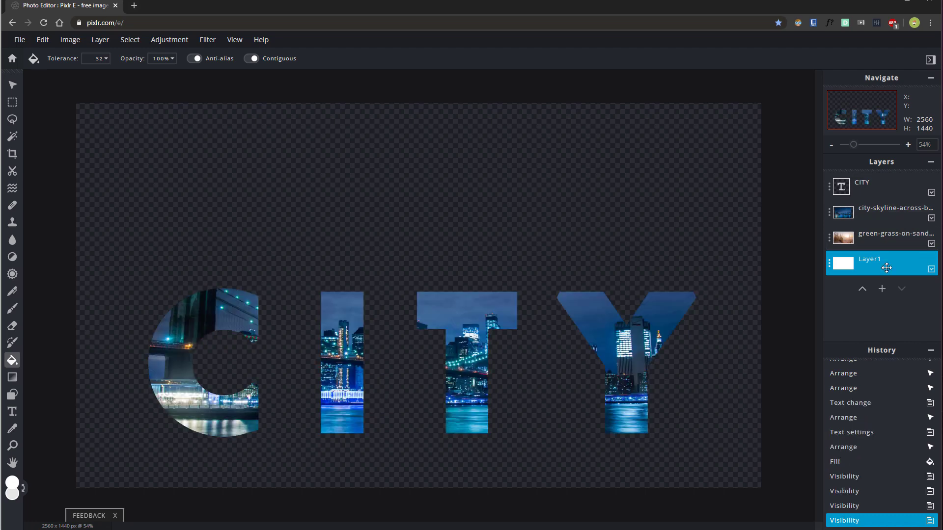
Merge the CITY text mask down into the city skyline layer and make the merged layer ready for arranging
left_click(875, 187)
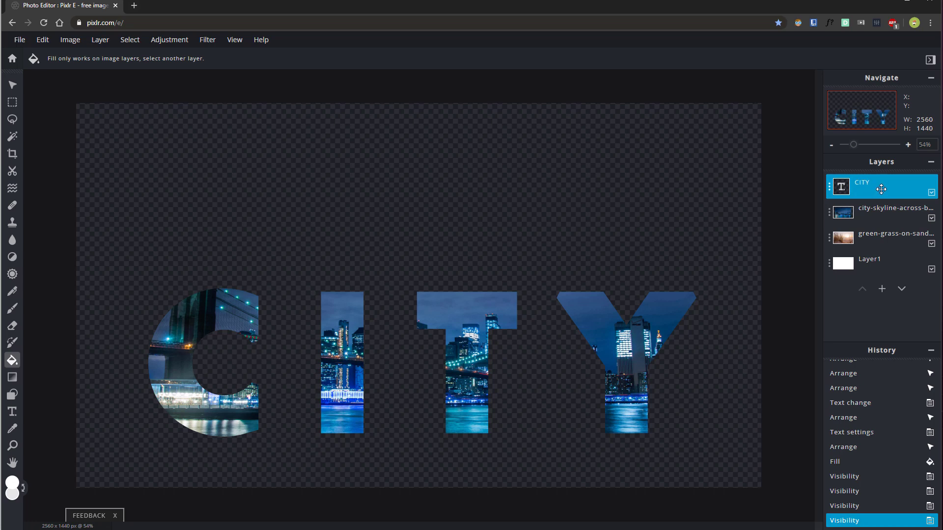
left_click(828, 189)
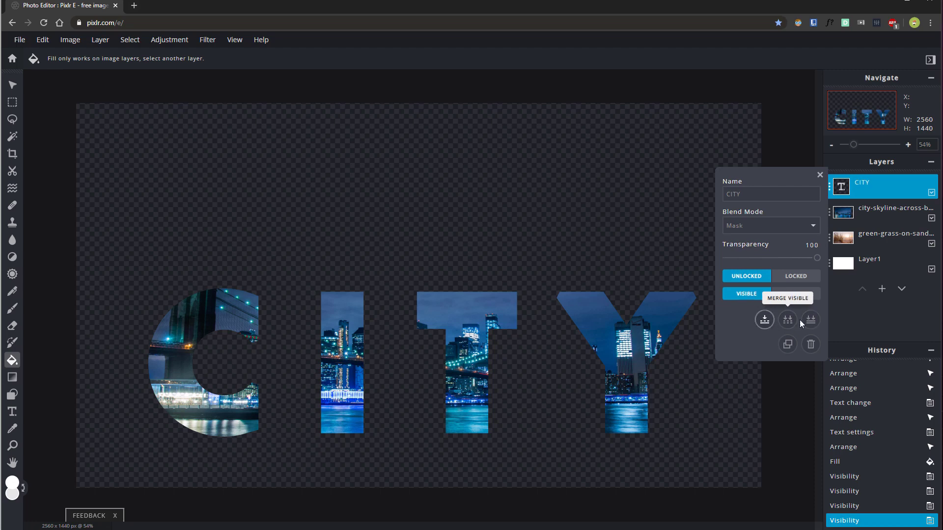
left_click(764, 320)
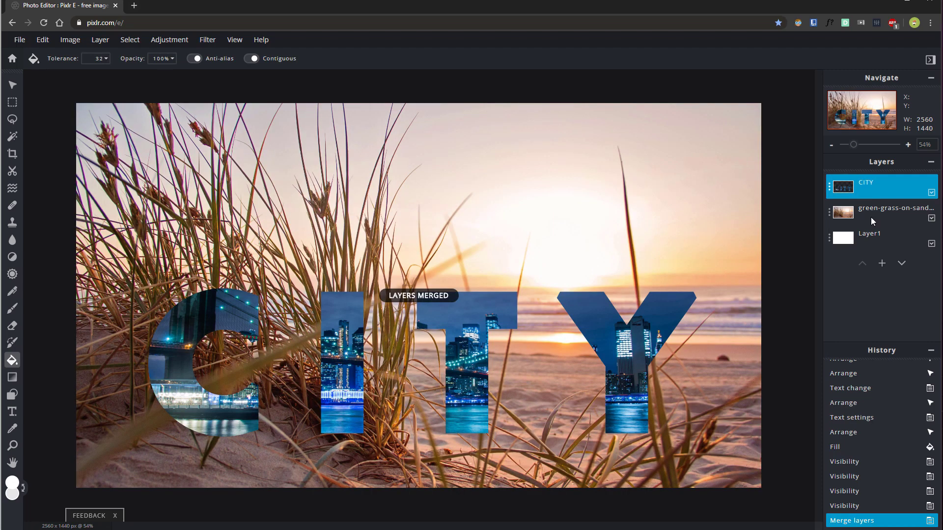
left_click(13, 85)
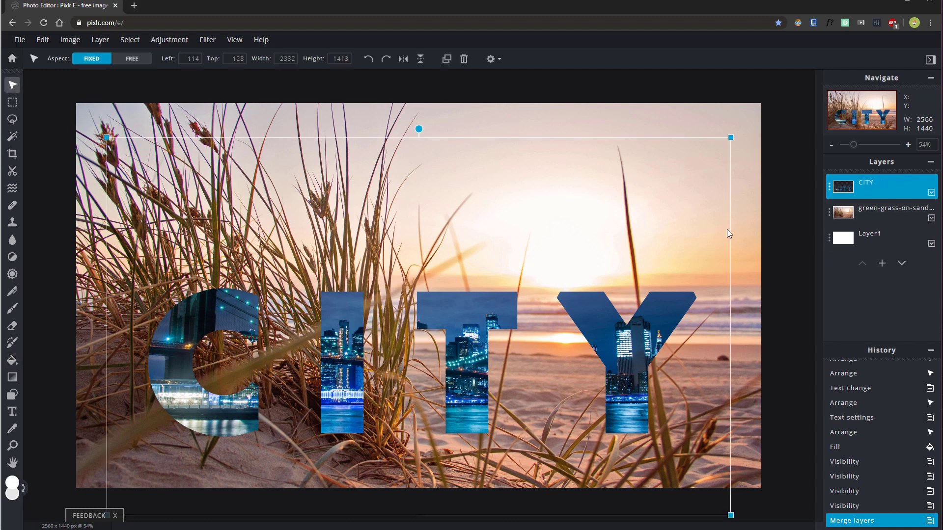
Move the unlocked merged CITY lettering up to the middle of the canvas and hide the beach grass layer
left_click_drag(471, 323, 604, 245)
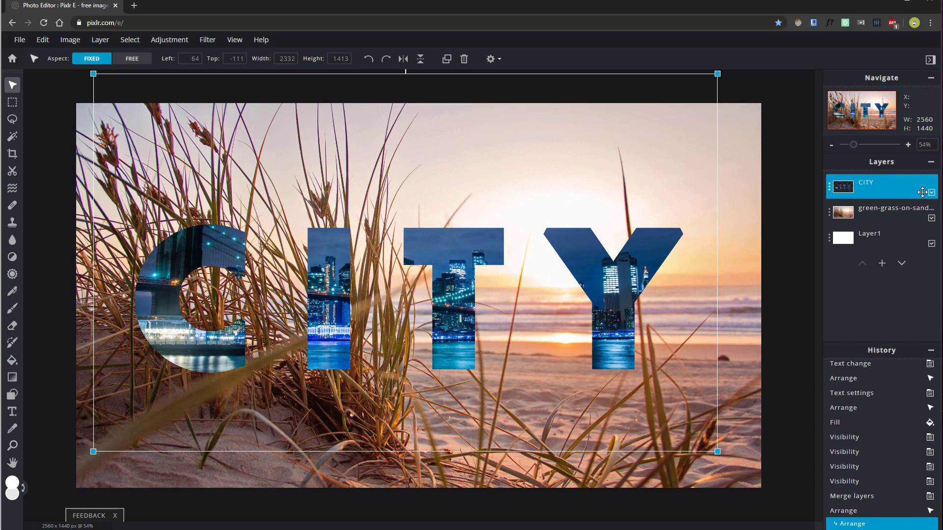
left_click(868, 192)
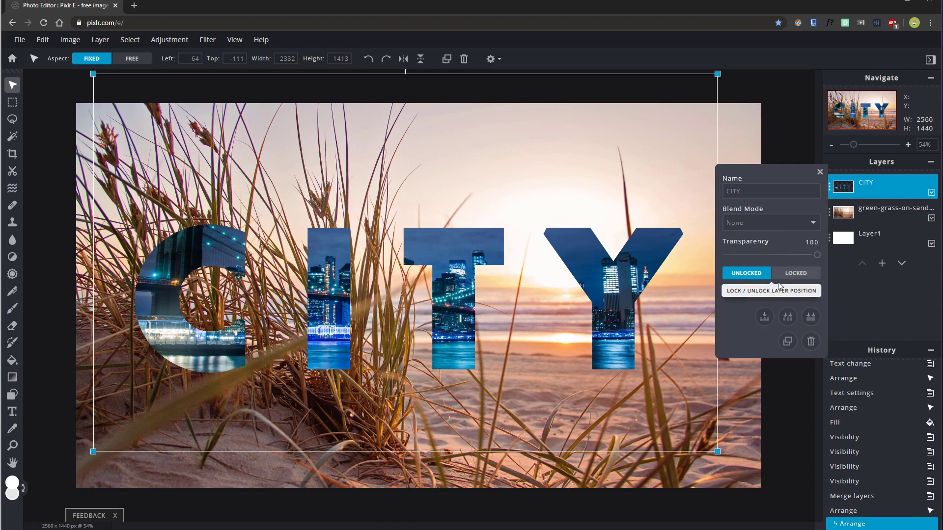
left_click(756, 275)
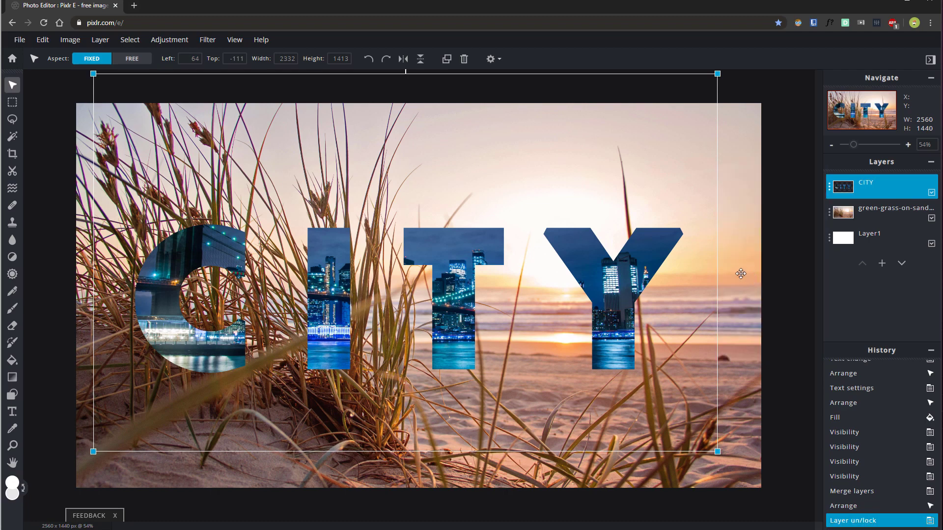
left_click_drag(440, 255, 486, 268)
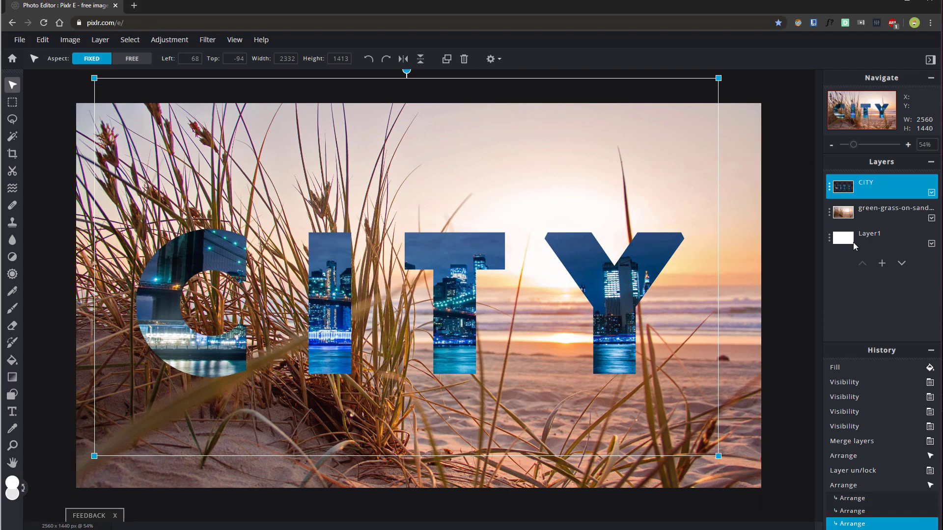
left_click(932, 219)
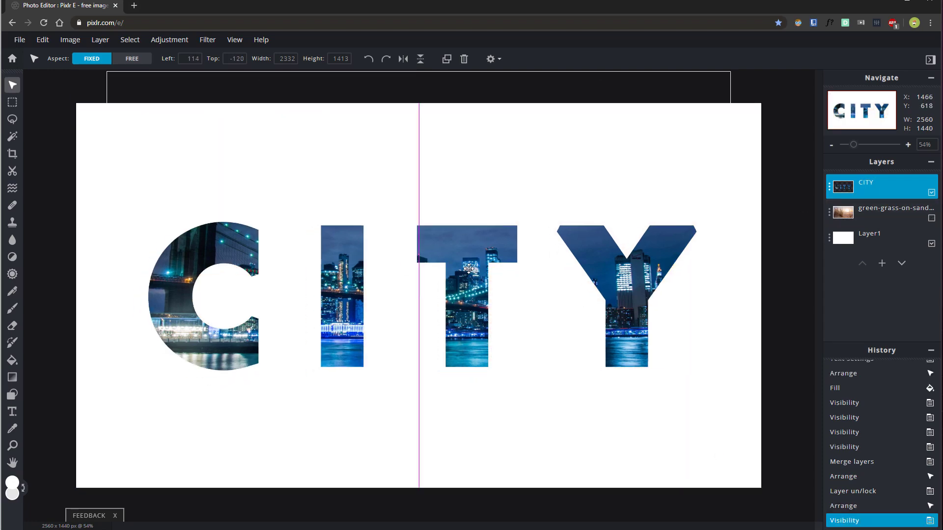
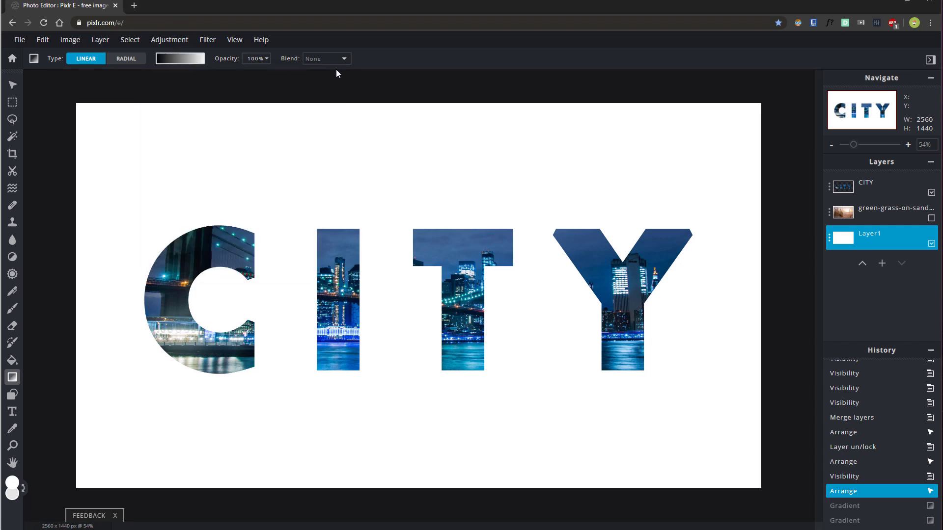
Choose the white-to-light-grey preset for the Gradient tool and keep its start colour at #FFFFFF
left_click(165, 59)
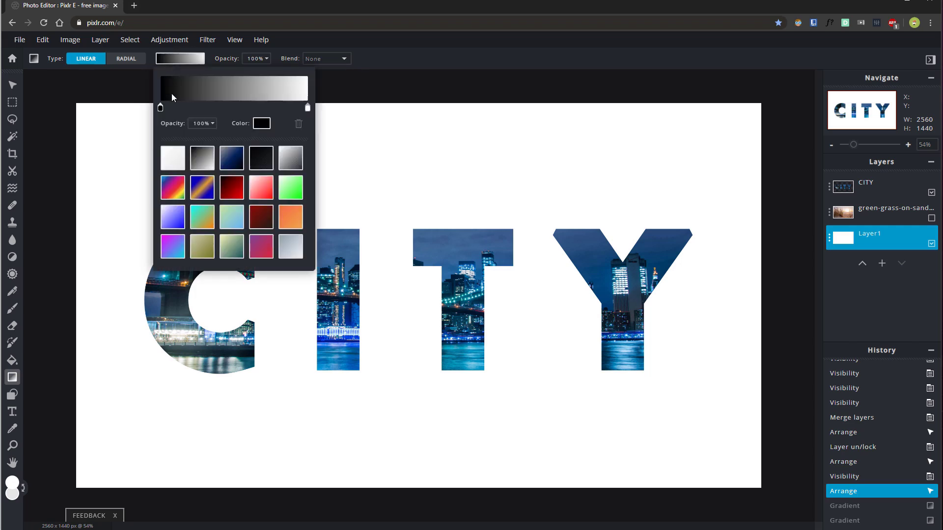
left_click(175, 164)
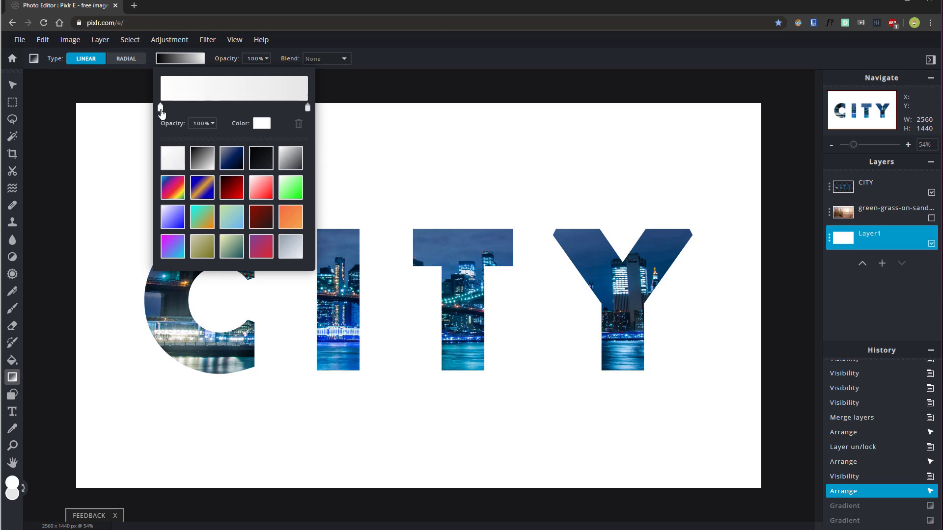
left_click(262, 125)
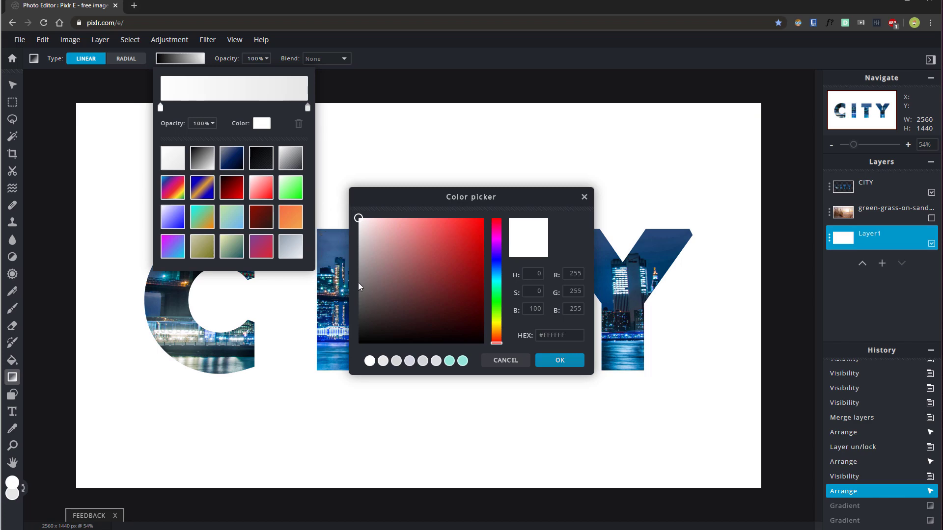
left_click(559, 362)
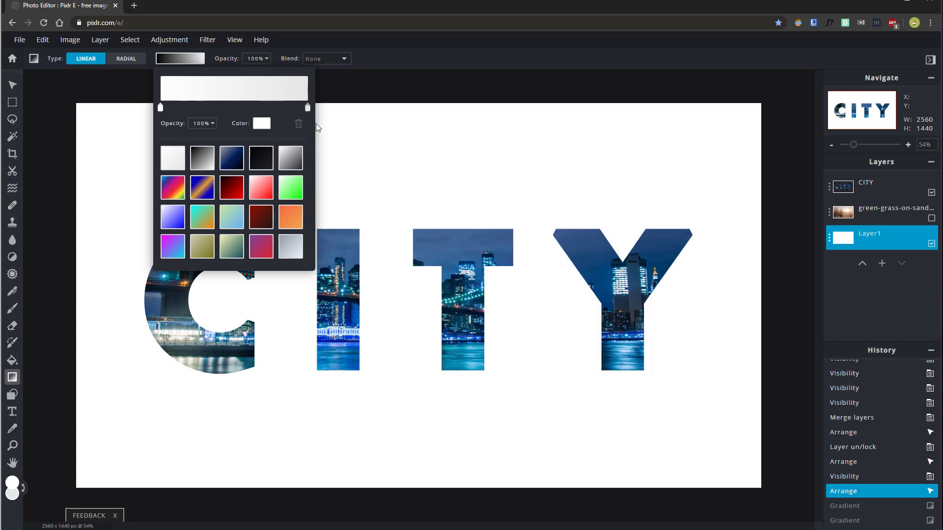
Set the end colour of the white-to-grey gradient to #B4B4B4
left_click(308, 110)
left_click(268, 129)
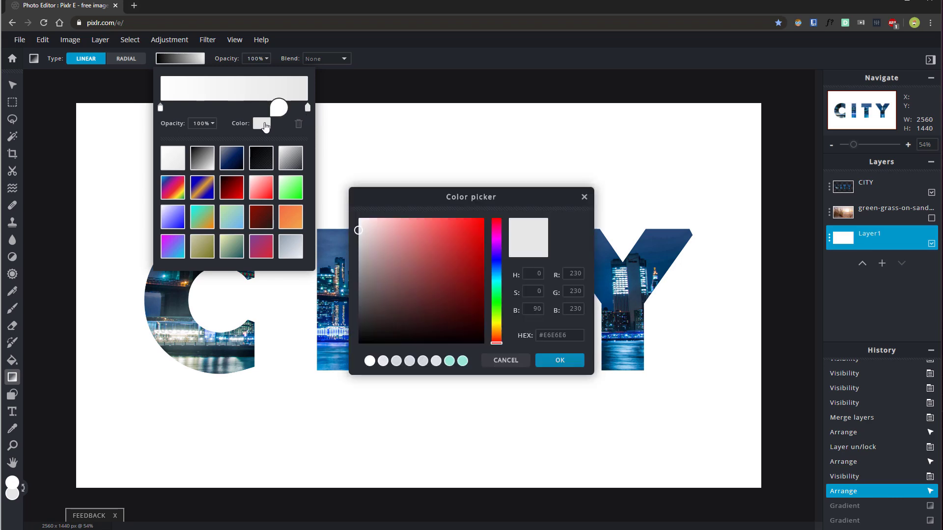
left_click(358, 238)
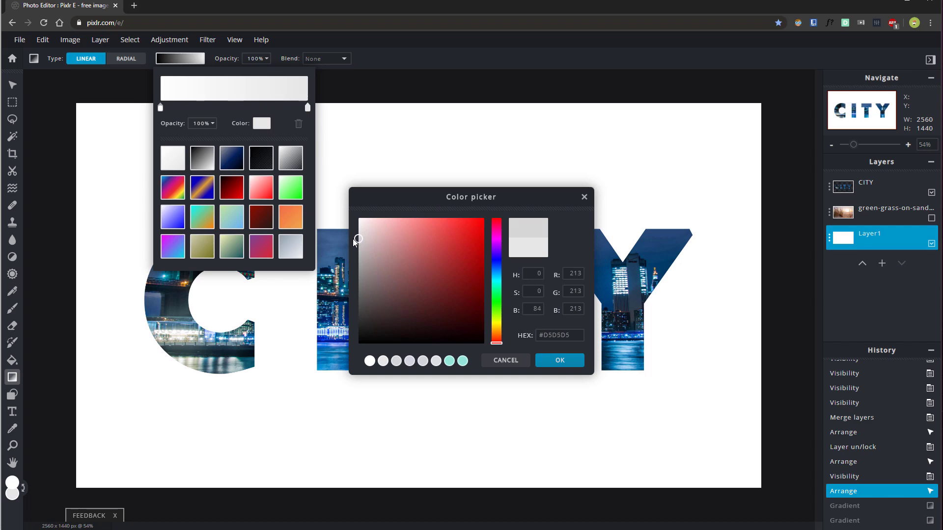
left_click(359, 239)
double_click(559, 338)
type("B4B4B4")
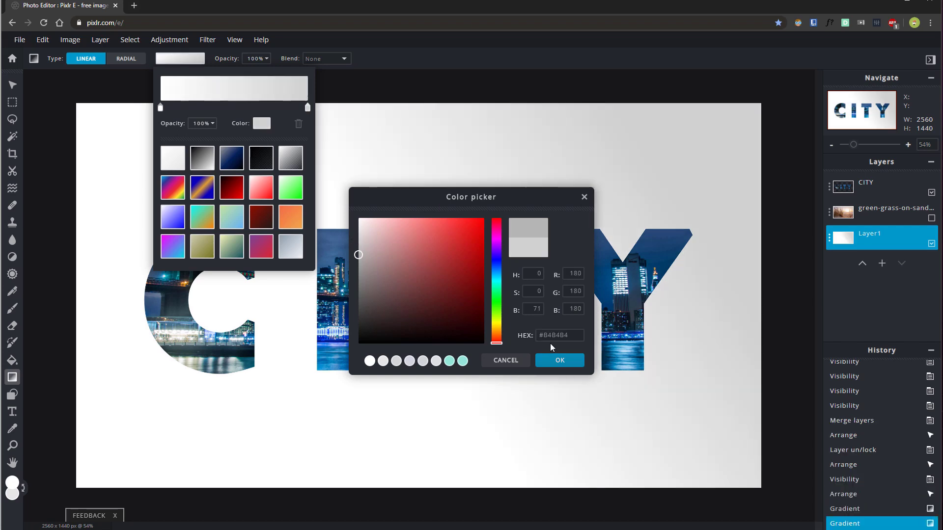
left_click(559, 360)
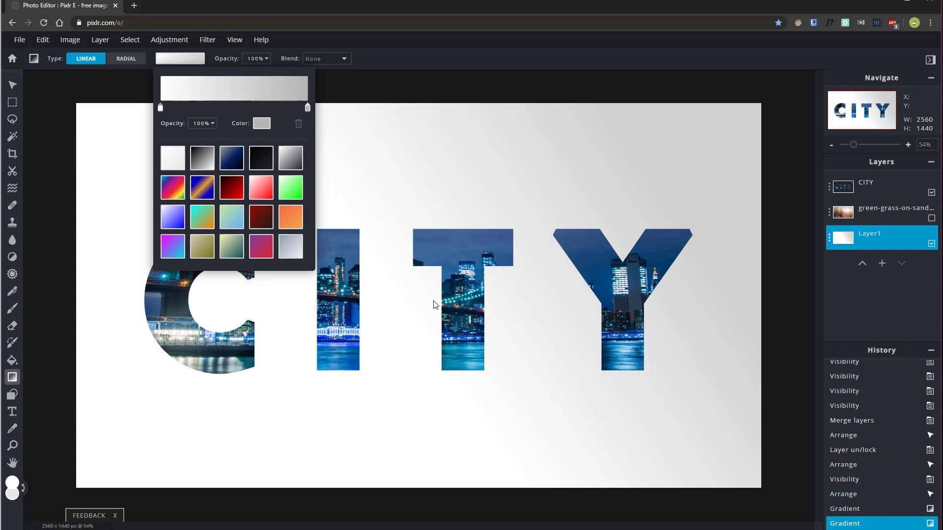
Fill Layer1 with a radial gradient running from the canvas centre to its upper-right corner at 100% opacity
left_click(129, 59)
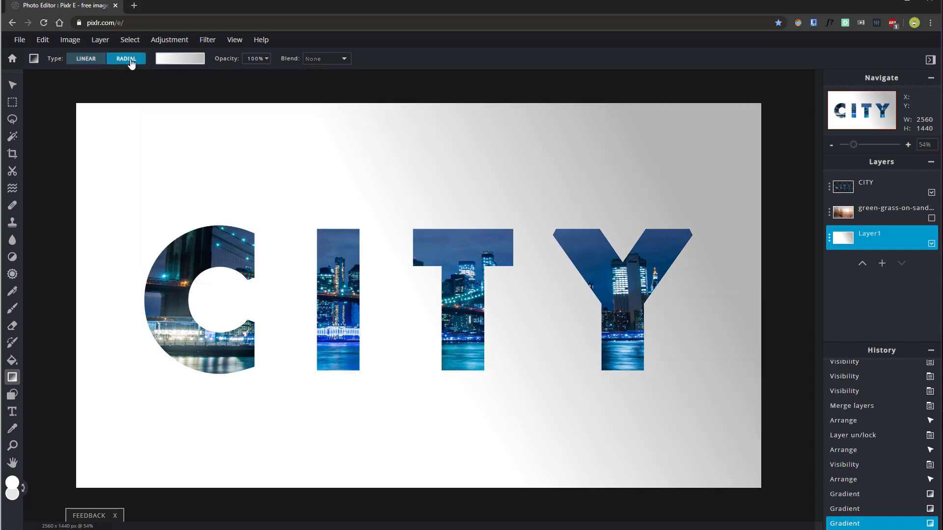
left_click_drag(406, 302, 668, 160)
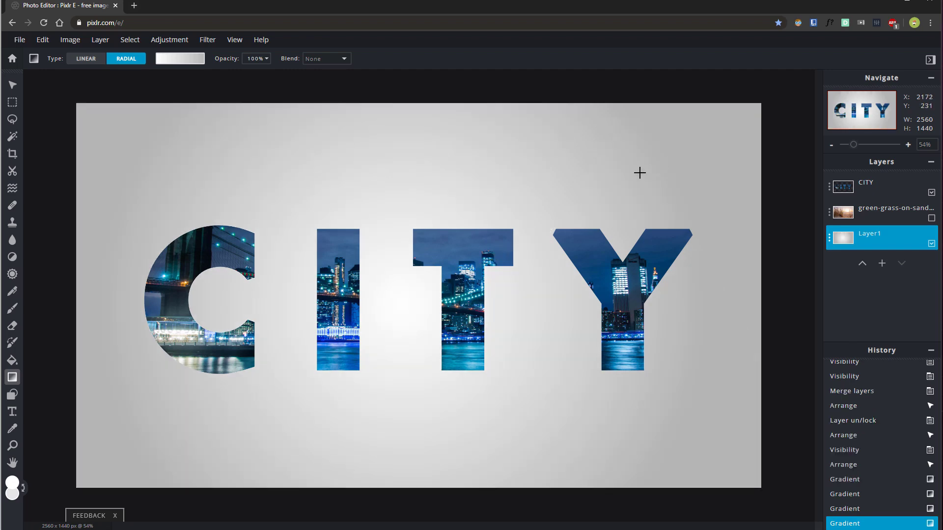
left_click_drag(396, 295, 743, 115)
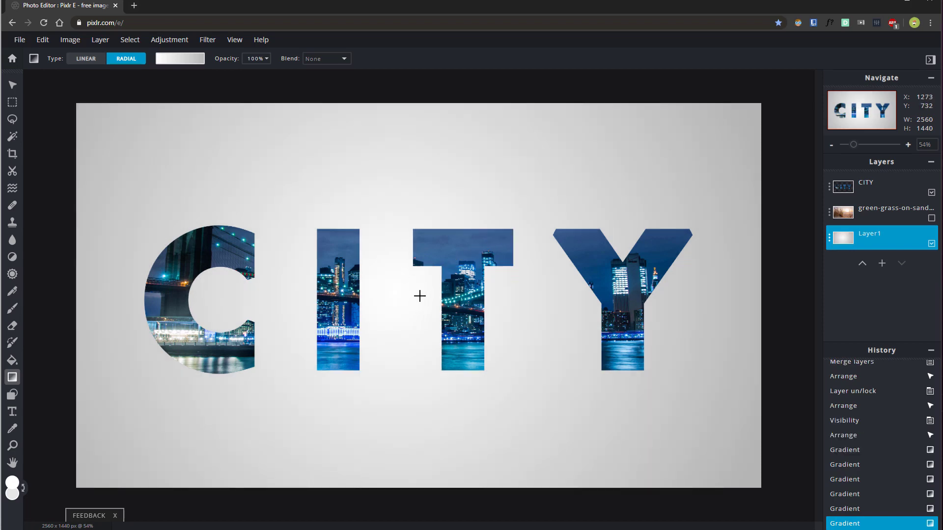
left_click_drag(210, 305, 753, 103)
left_click_drag(429, 299, 754, 108)
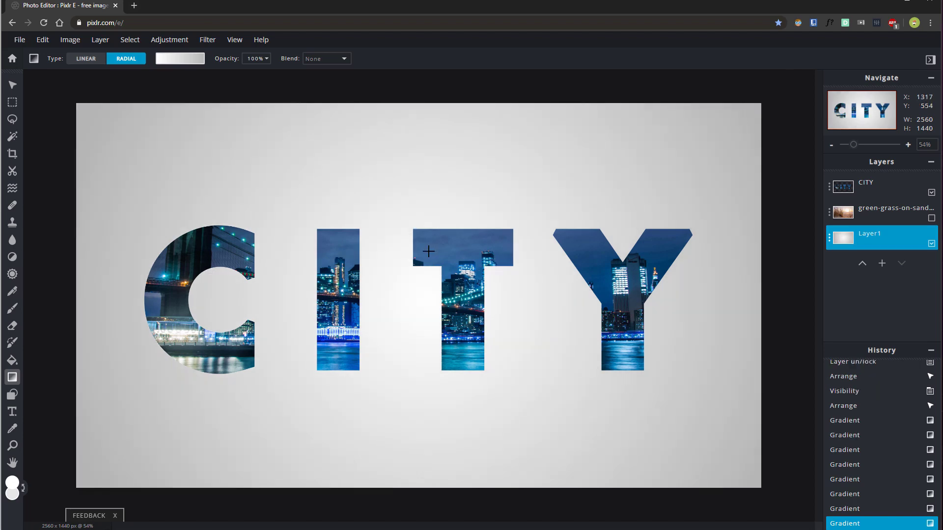
Save the finished image to the download folder as "city text.jpg" and close the save dialog
left_click(13, 85)
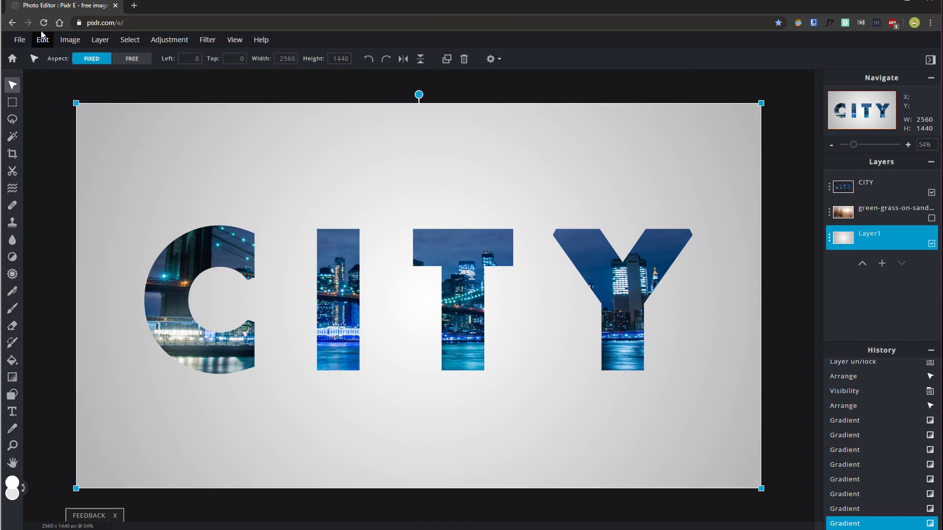
left_click(20, 40)
left_click(51, 128)
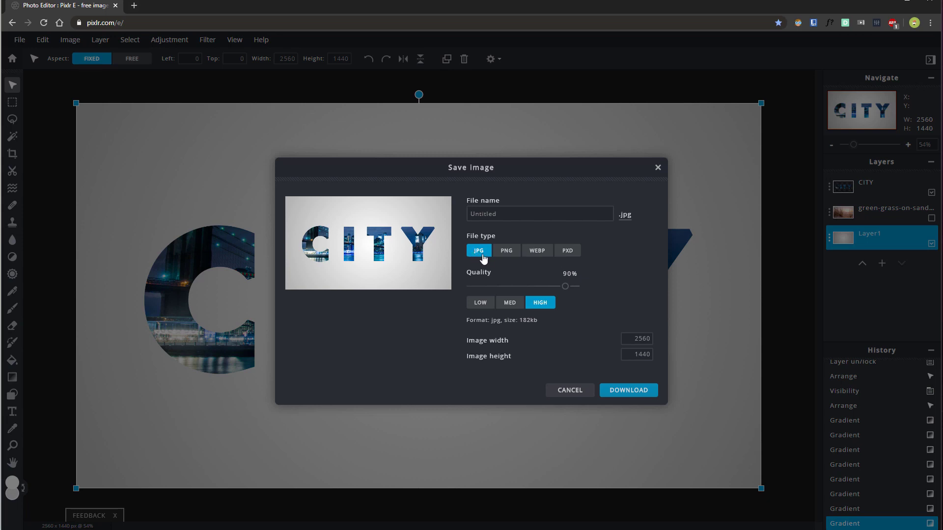
left_click(492, 219)
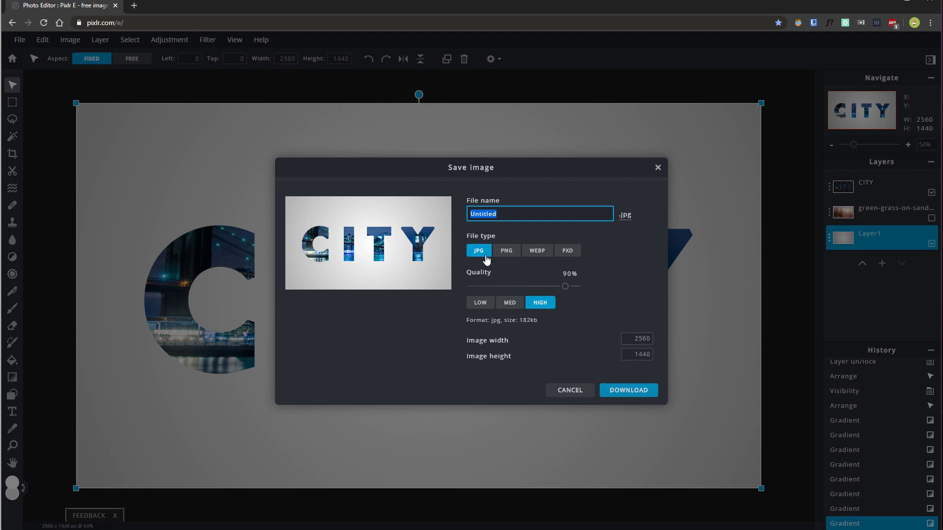
left_click(568, 252)
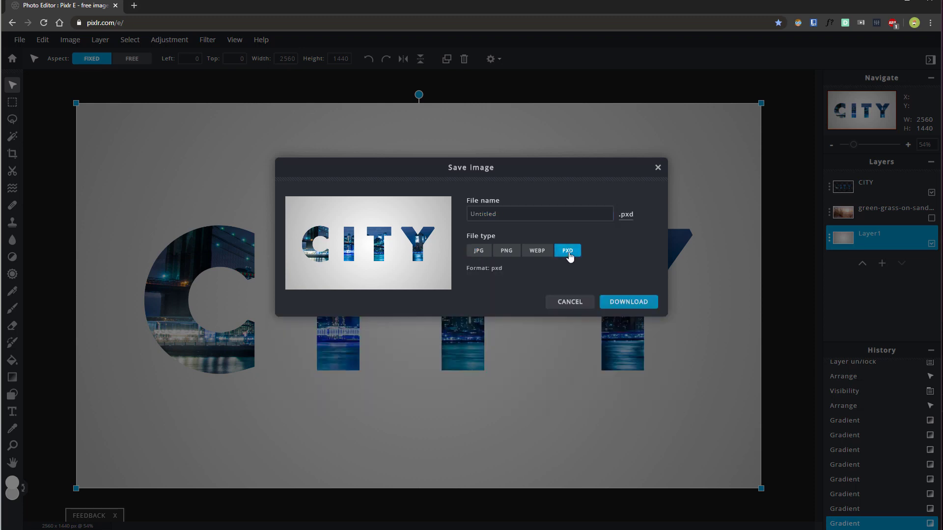
key("Tab")
type("city")
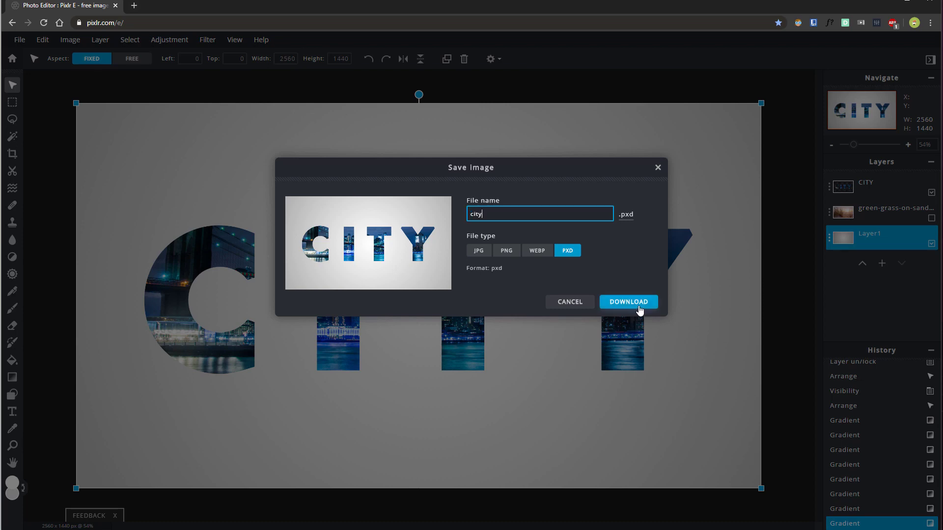
left_click(619, 297)
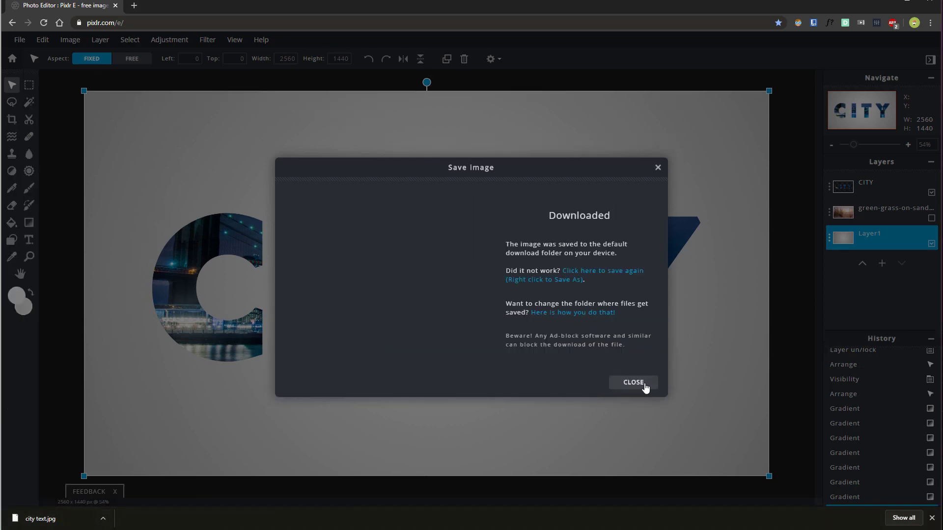
left_click(645, 386)
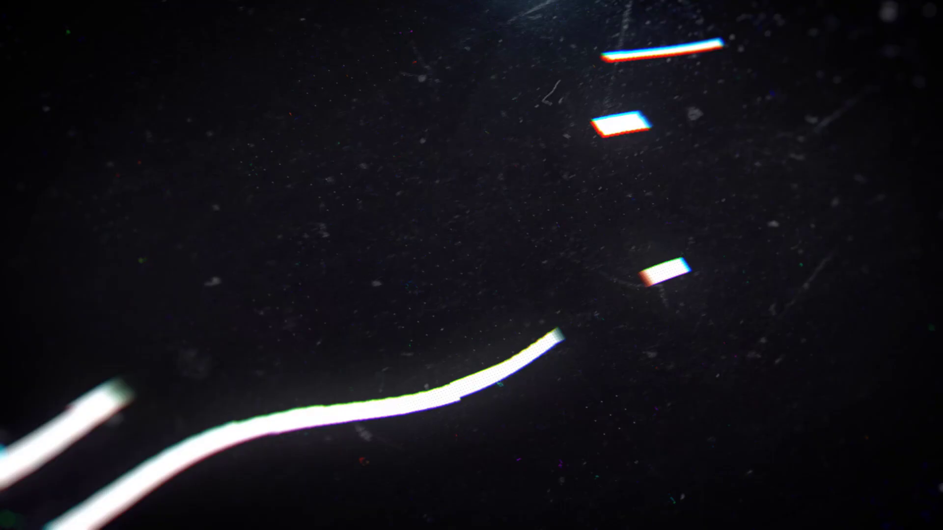